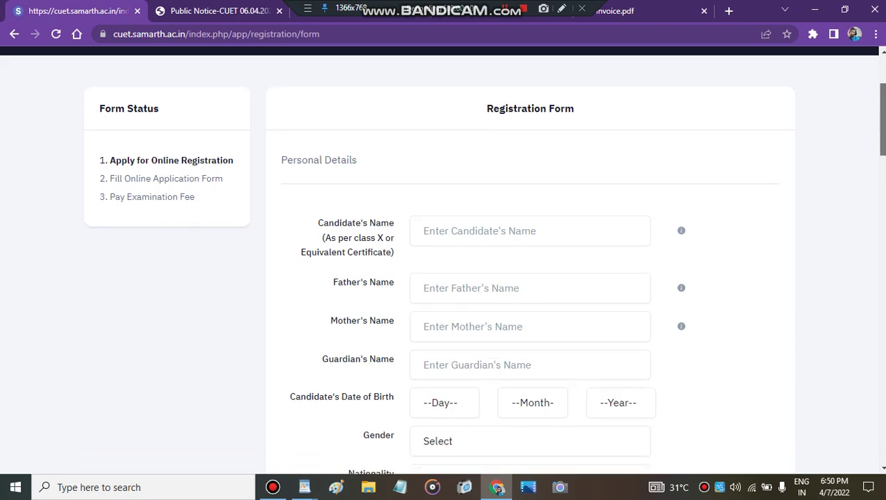
Step: Enter the candidate's name and the father's name in the personal details
{"action": "scroll", "coordinate": [442, 260], "scroll_direction": "up", "scroll_amount": 3}
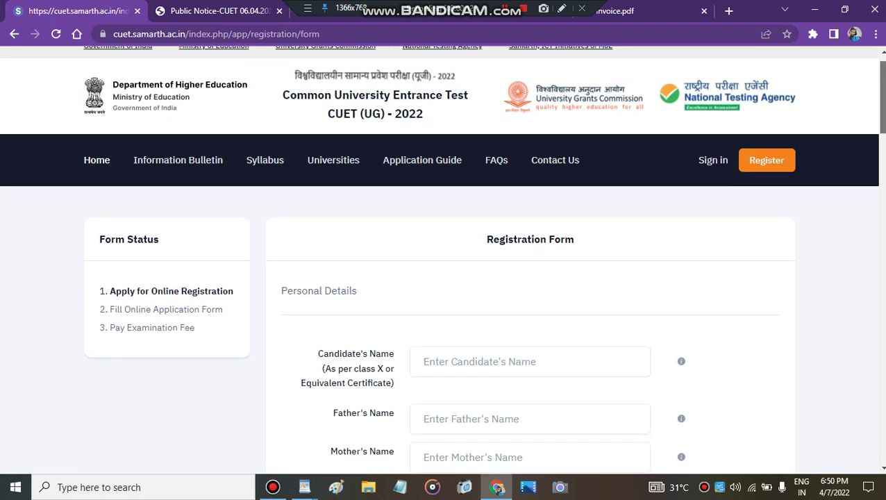
{"action": "scroll", "coordinate": [441, 261], "scroll_direction": "down", "scroll_amount": 1}
{"action": "scroll", "coordinate": [442, 260], "scroll_direction": "down", "scroll_amount": 4}
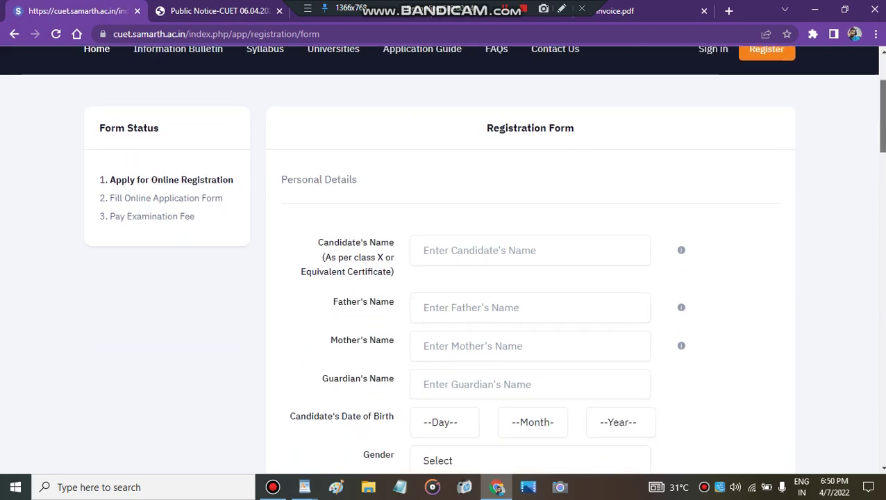
{"action": "scroll", "coordinate": [441, 261], "scroll_direction": "up", "scroll_amount": 5}
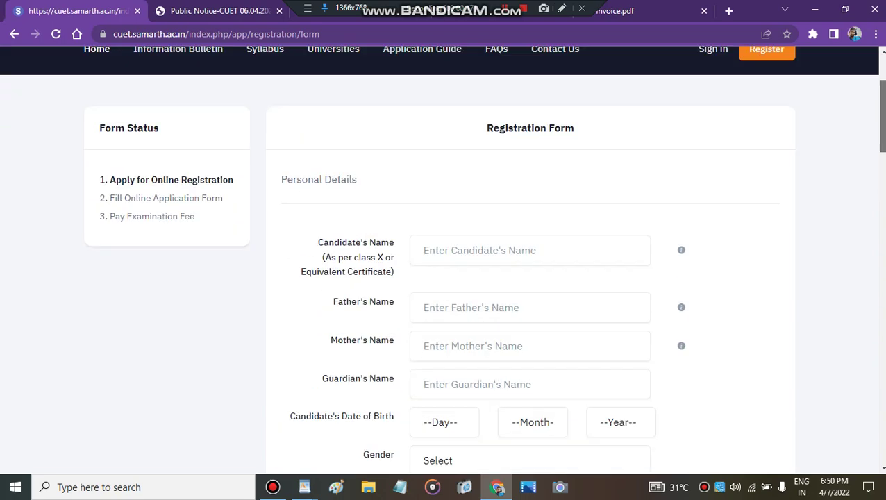
{"action": "scroll", "coordinate": [441, 260], "scroll_direction": "down", "scroll_amount": 1}
{"action": "scroll", "coordinate": [442, 260], "scroll_direction": "down", "scroll_amount": 4}
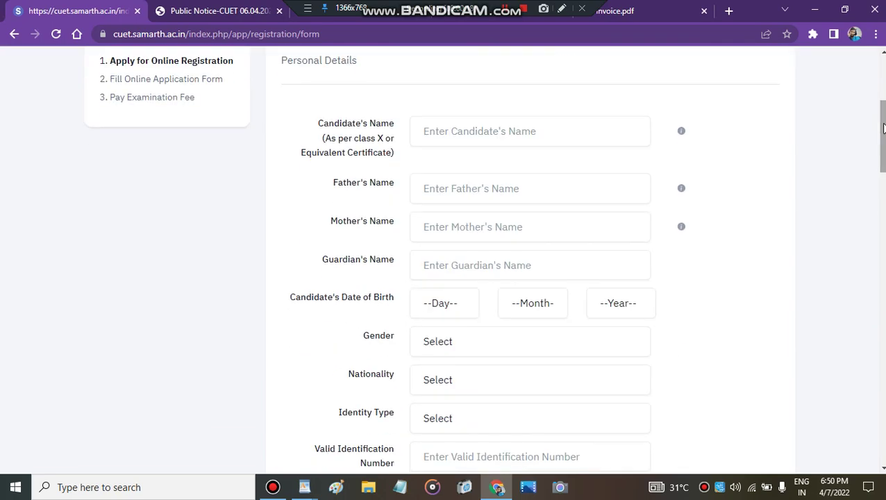
{"action": "scroll", "coordinate": [441, 260], "scroll_direction": "up", "scroll_amount": 3}
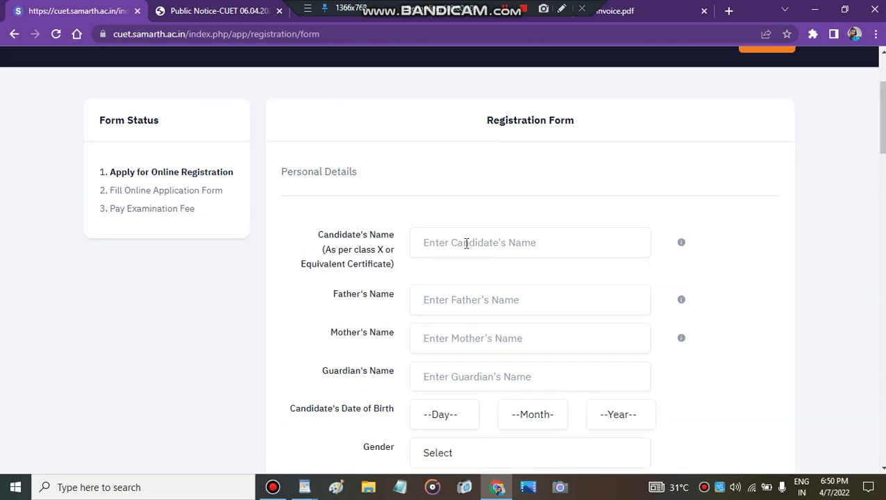
{"action": "left_click", "coordinate": [459, 244]}
{"action": "type", "text": "kamal"}
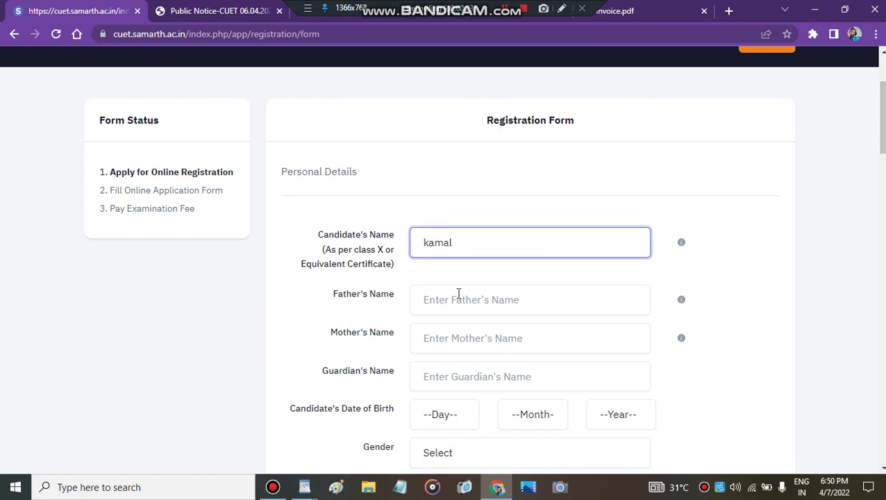
{"action": "left_click", "coordinate": [458, 297]}
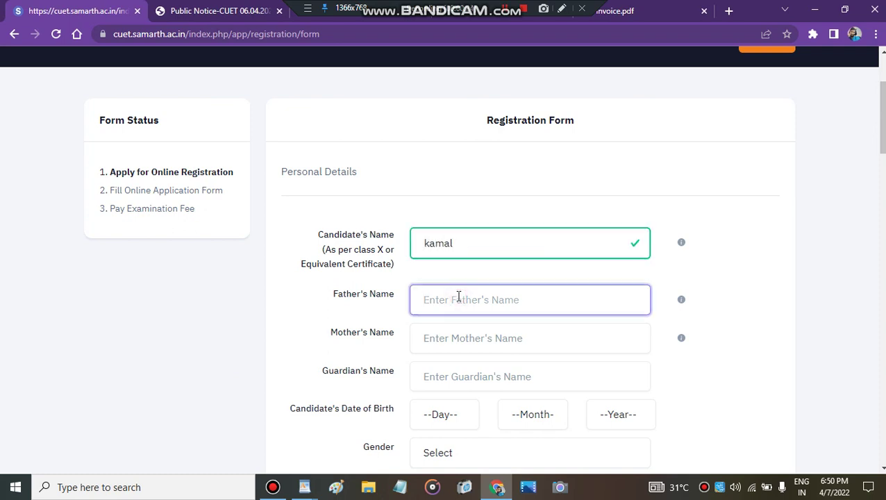
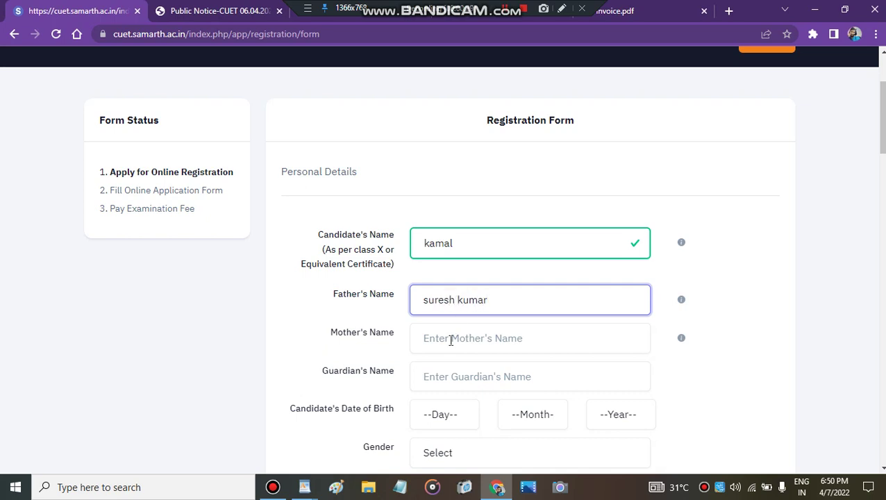
Step: Enter the mother's name and the guardian's name
{"action": "left_click", "coordinate": [451, 340]}
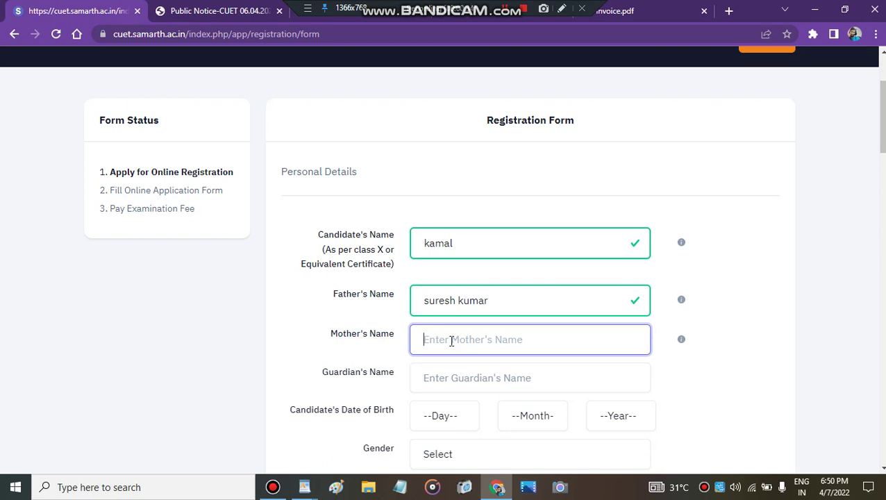
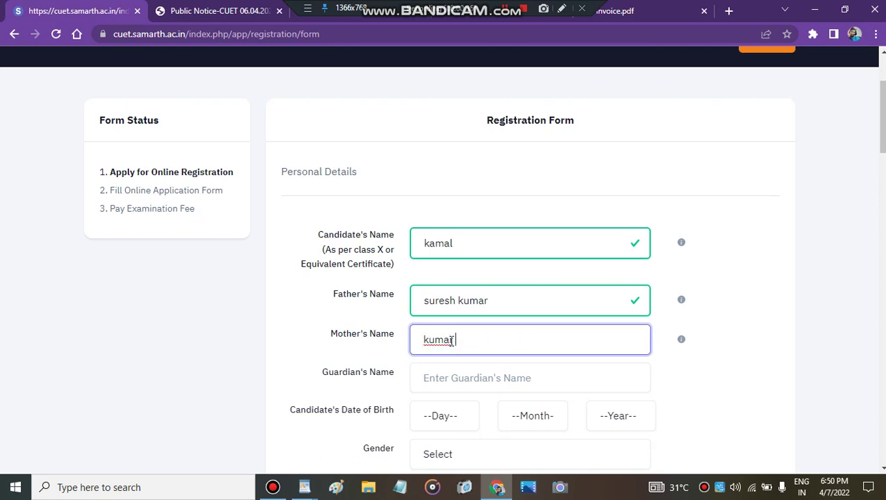
{"action": "left_click", "coordinate": [445, 376]}
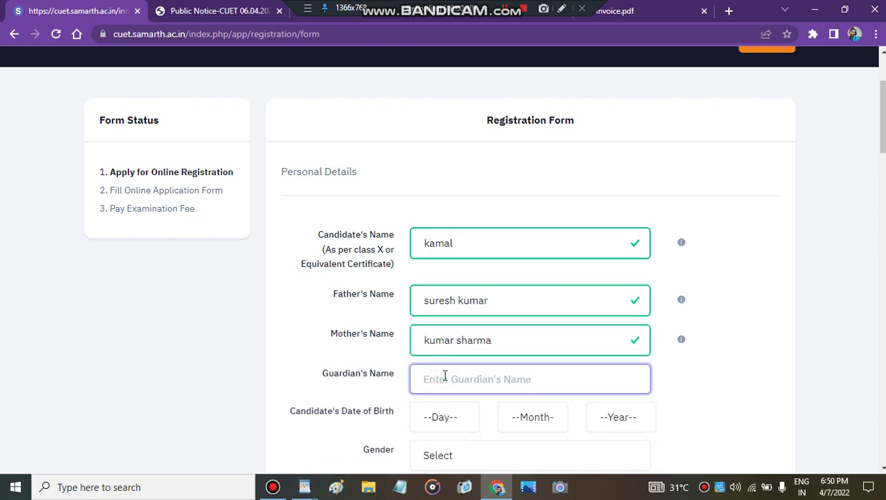
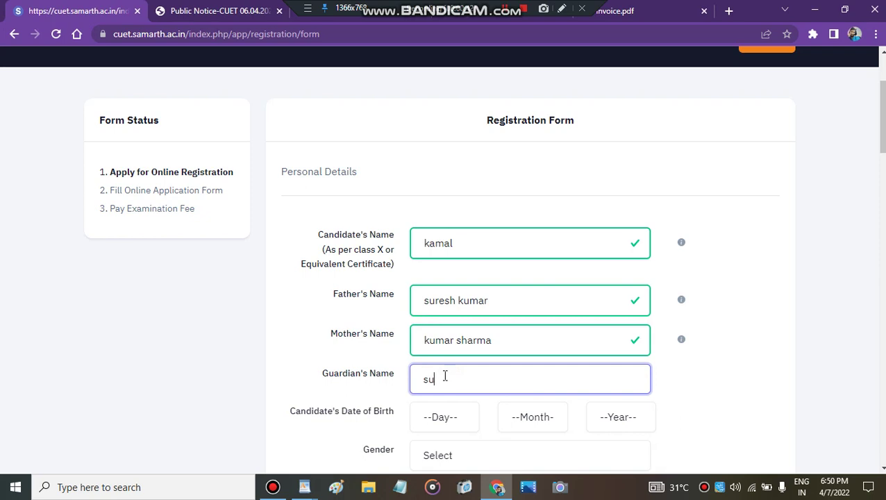
Step: Set the date of birth to 6 December 2003
{"action": "left_click", "coordinate": [443, 417]}
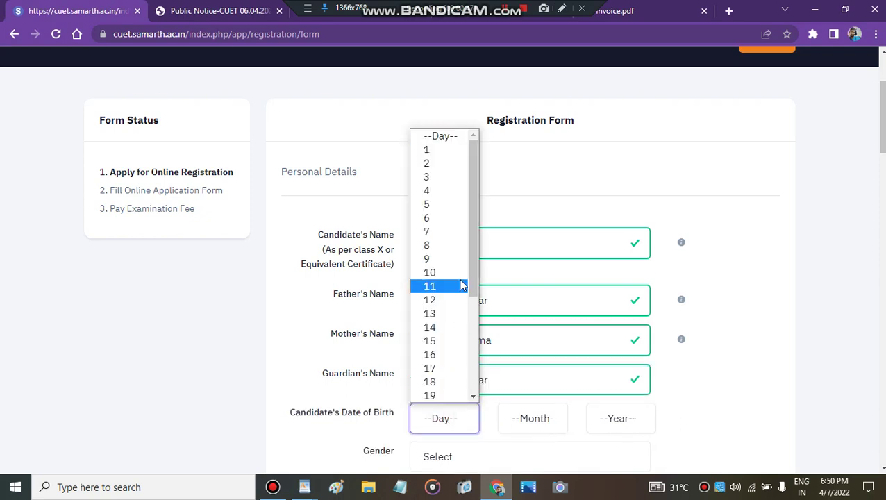
{"action": "left_click", "coordinate": [439, 220]}
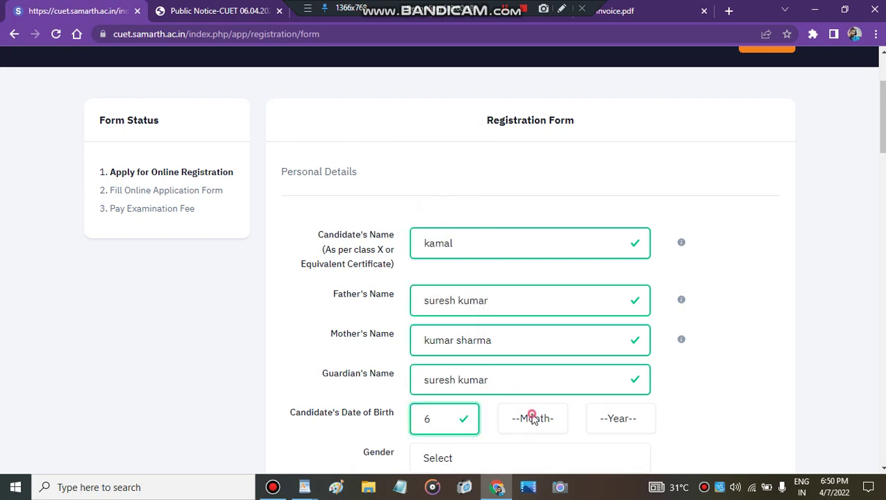
{"action": "left_click", "coordinate": [530, 418]}
{"action": "left_click", "coordinate": [528, 393]}
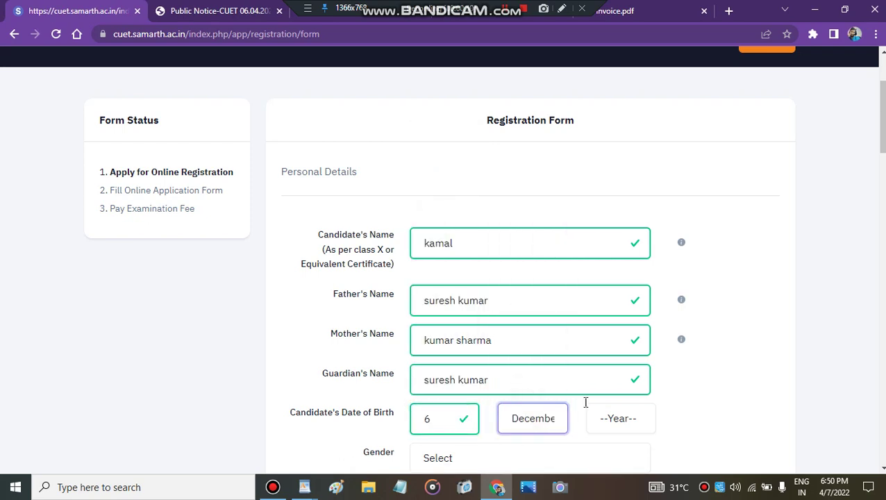
{"action": "left_click", "coordinate": [616, 420]}
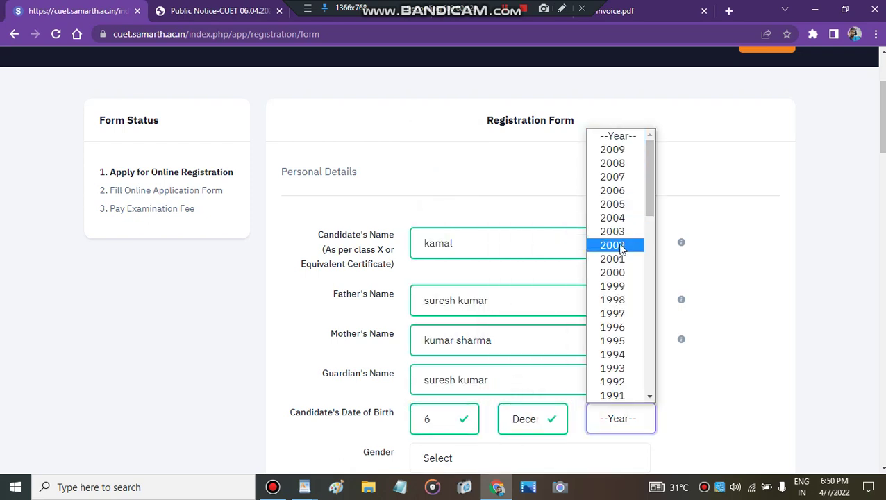
{"action": "left_click", "coordinate": [619, 235]}
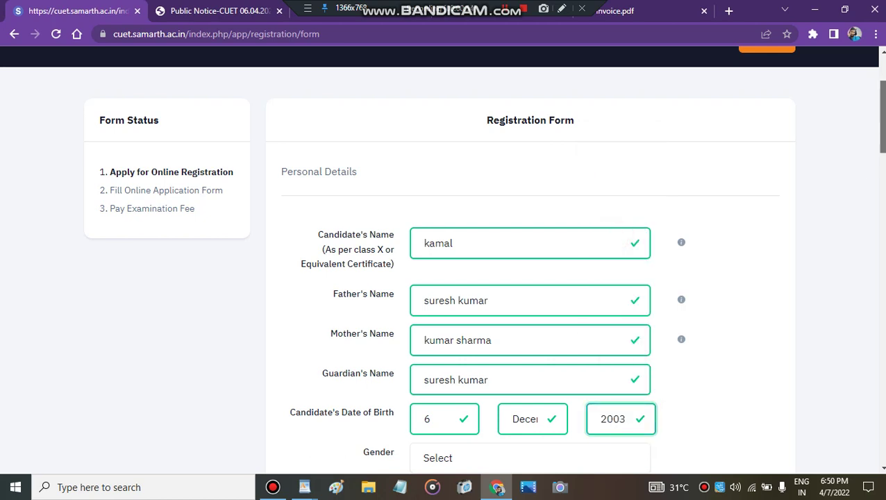
Step: Set gender to Male and nationality to Indian
{"action": "scroll", "coordinate": [528, 179], "scroll_direction": "down", "scroll_amount": 4}
{"action": "left_click", "coordinate": [478, 214]}
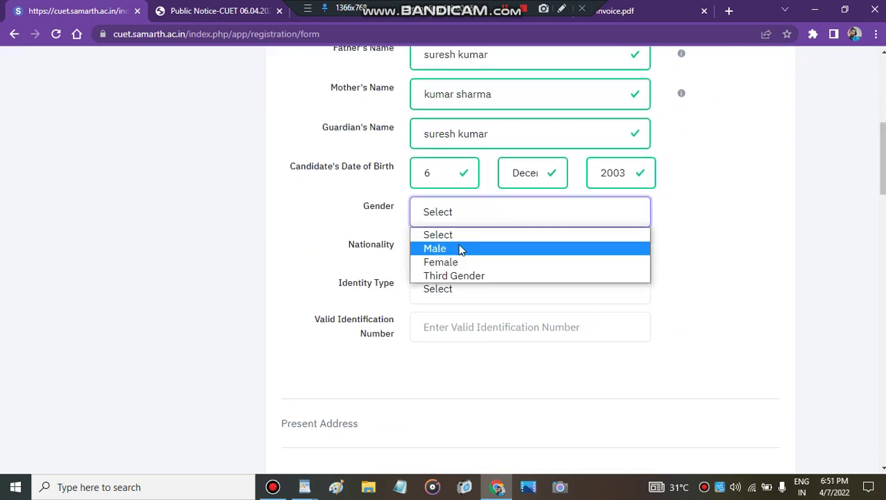
{"action": "left_click", "coordinate": [459, 247]}
{"action": "left_click", "coordinate": [455, 252]}
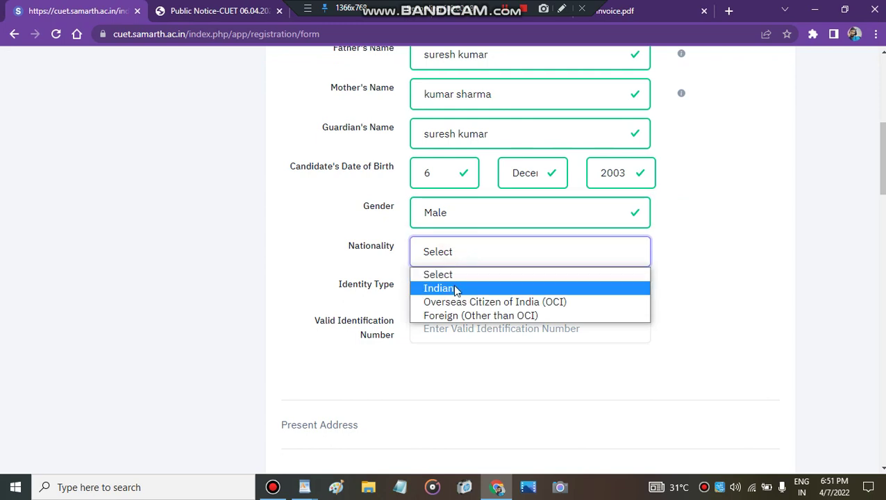
{"action": "left_click", "coordinate": [453, 289]}
Step: Choose 'Other Valid Govt Identity with photograph' and enter the identification number
{"action": "left_click", "coordinate": [454, 302]}
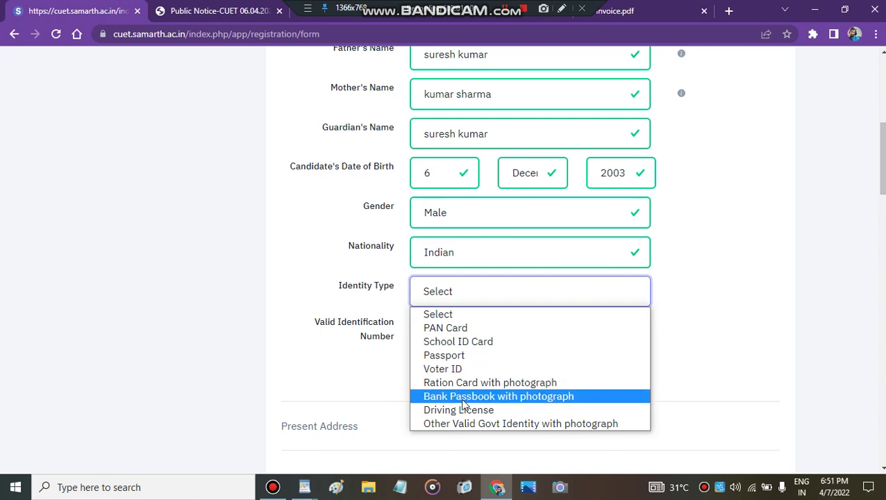
{"action": "left_click", "coordinate": [460, 425]}
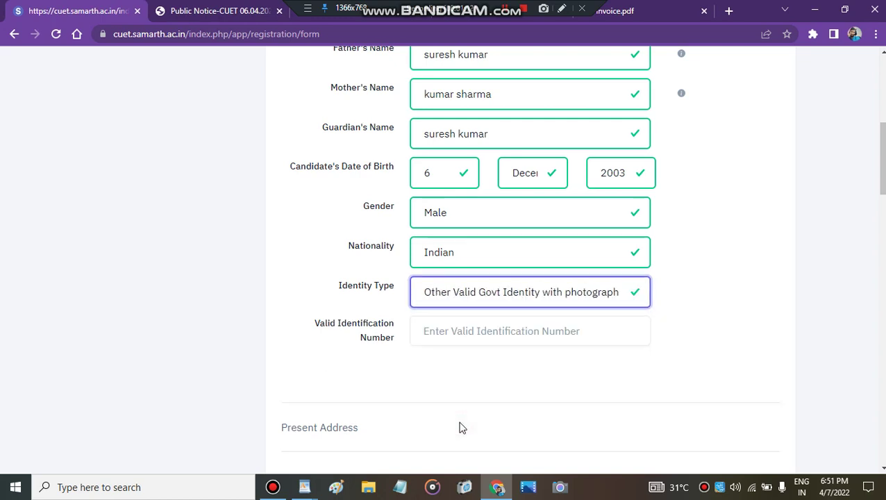
{"action": "left_click", "coordinate": [467, 345]}
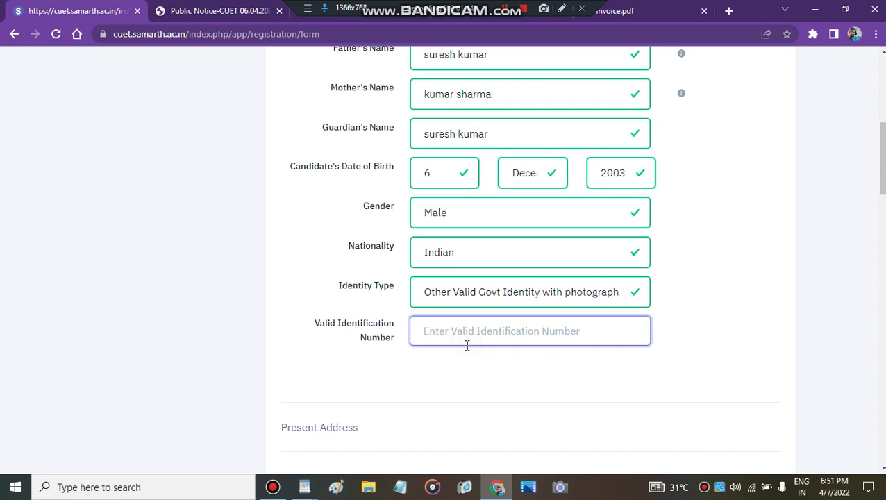
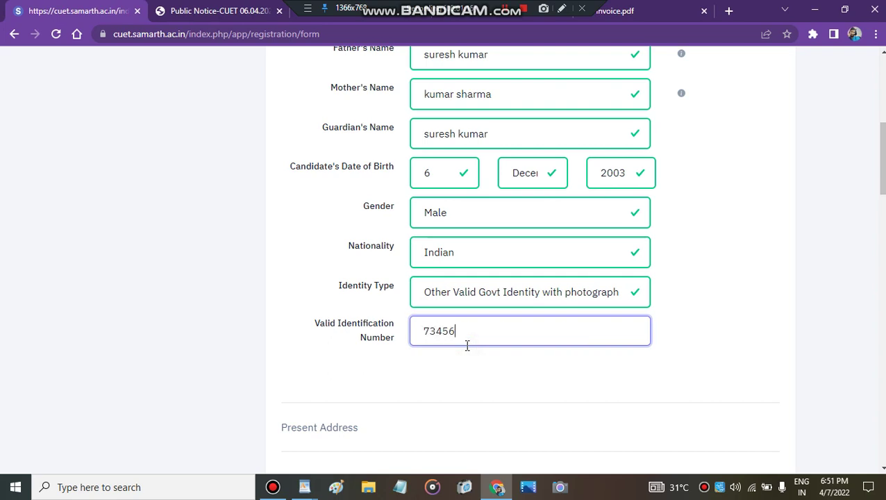
{"action": "scroll", "coordinate": [833, 296], "scroll_direction": "down", "scroll_amount": 5}
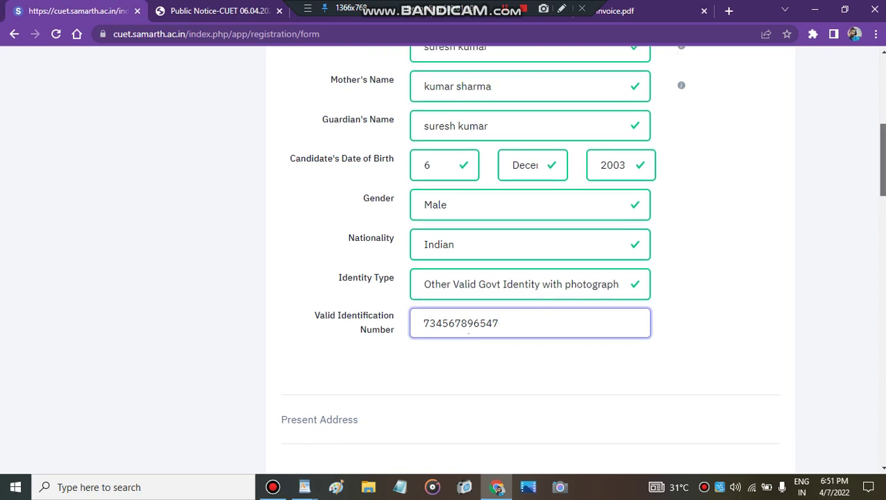
Step: Enter the present address premises name, sub-locality and locality
{"action": "left_click", "coordinate": [505, 200]}
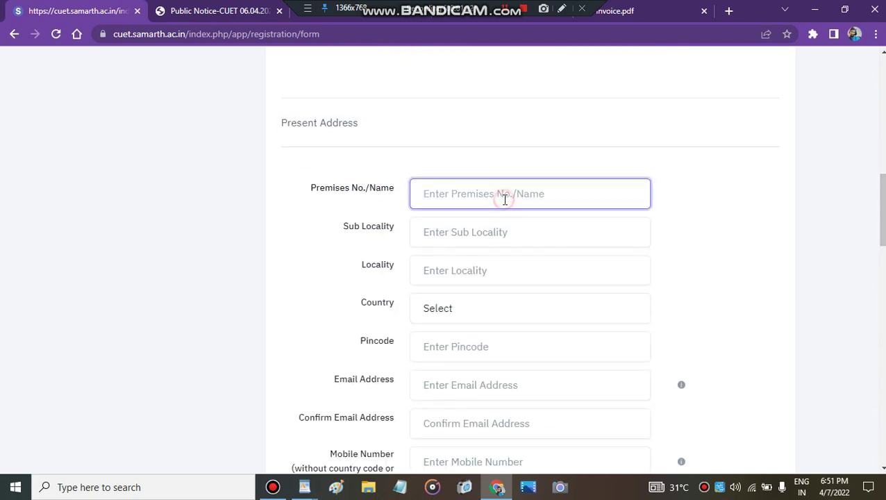
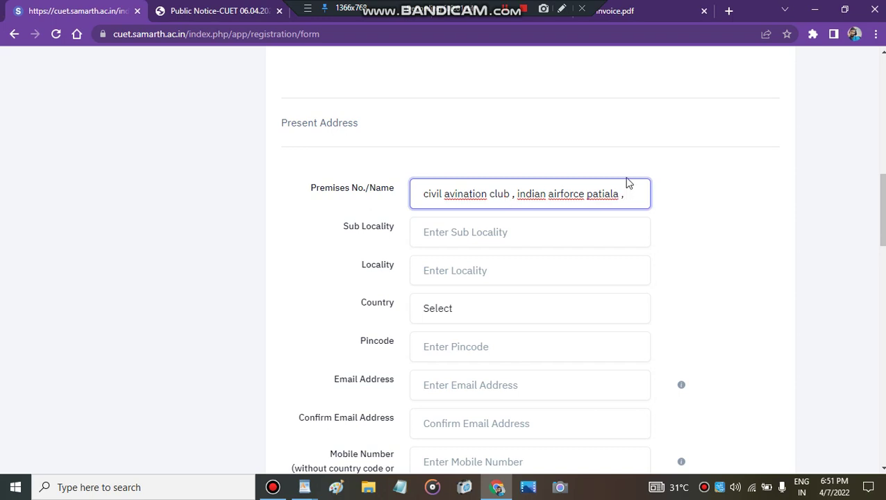
{"action": "left_click", "coordinate": [516, 221]}
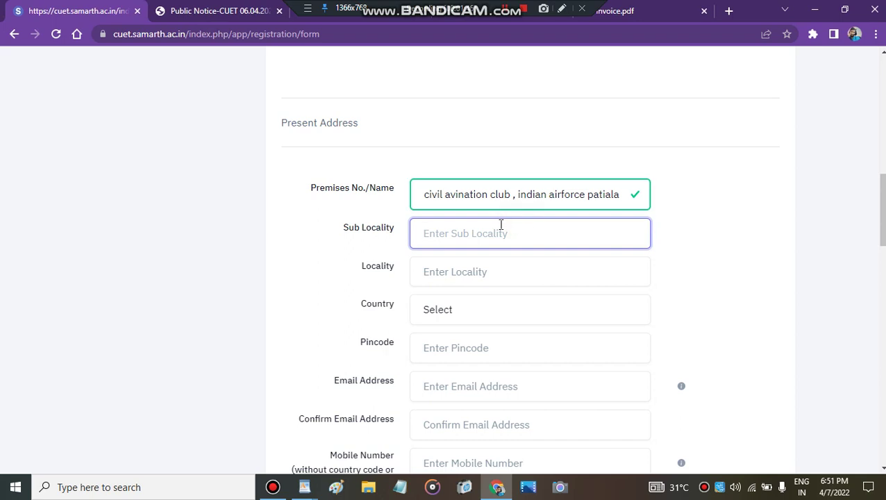
{"action": "type", "text": "p"}
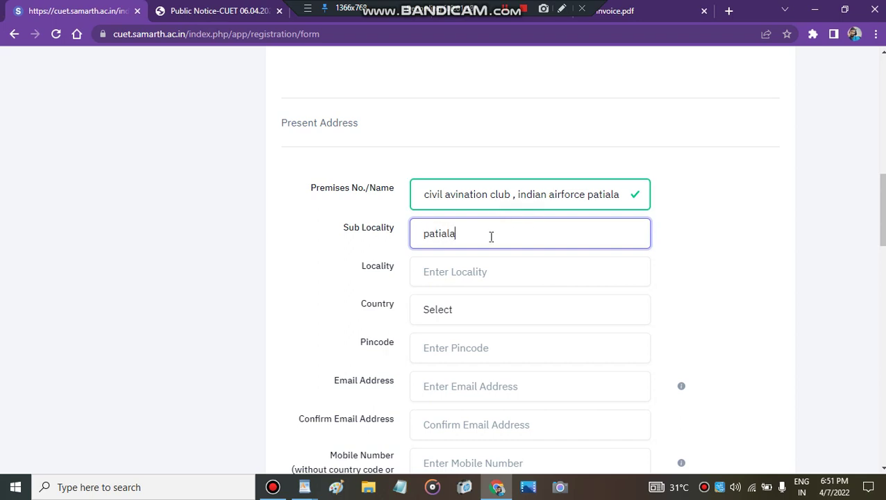
{"action": "type", "text": "atiala"}
{"action": "left_click", "coordinate": [446, 275]}
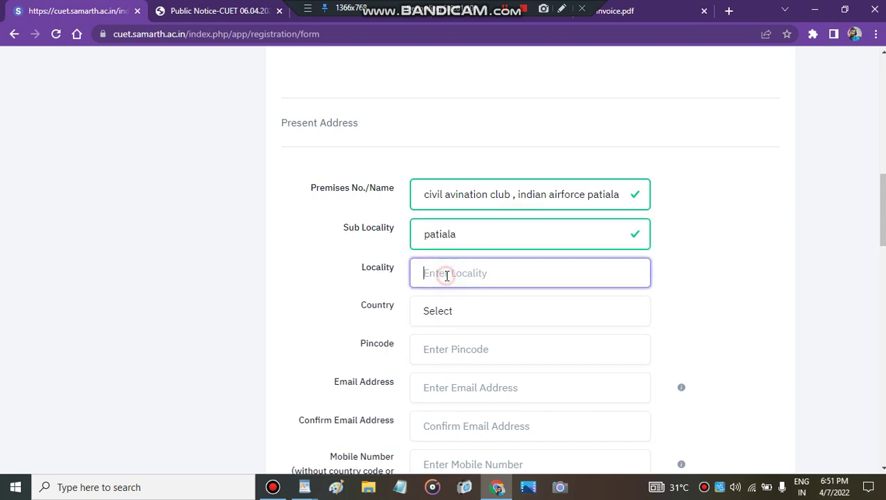
{"action": "type", "text": "patiala"}
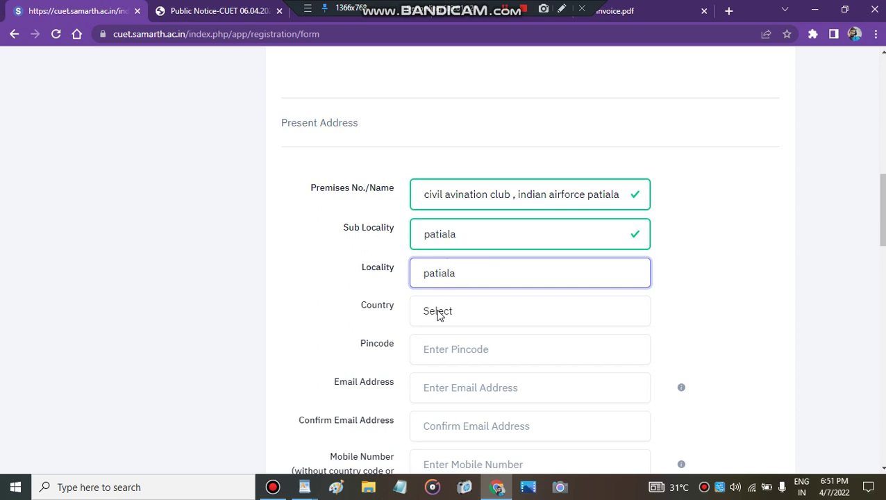
Step: Set the present address country to India and state to PUNJAB
{"action": "left_click", "coordinate": [438, 313]}
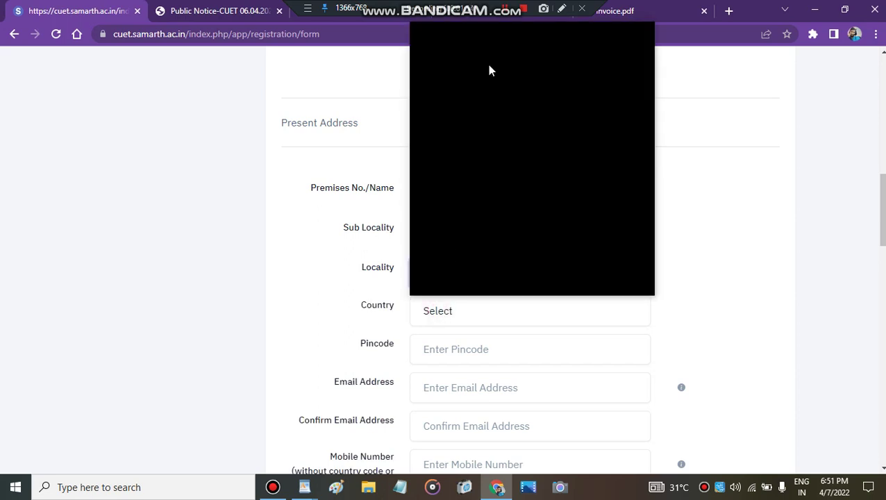
{"action": "left_click", "coordinate": [467, 44]}
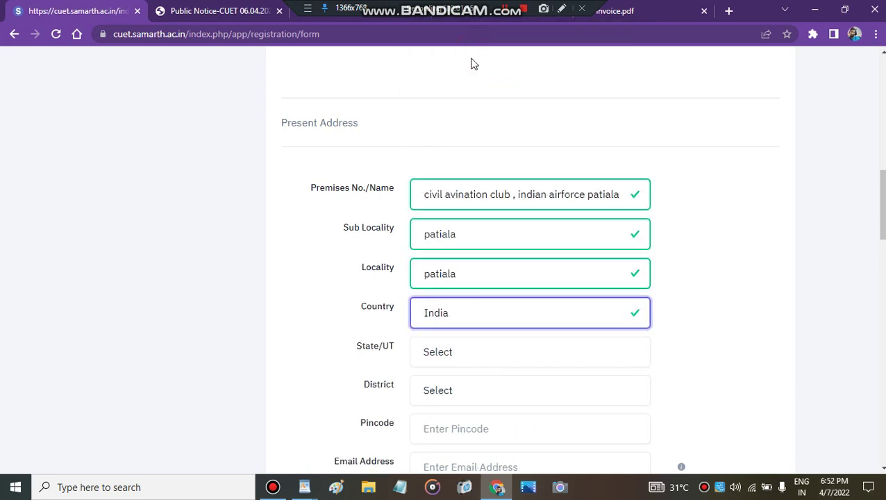
{"action": "scroll", "coordinate": [475, 217], "scroll_direction": "down", "scroll_amount": 3}
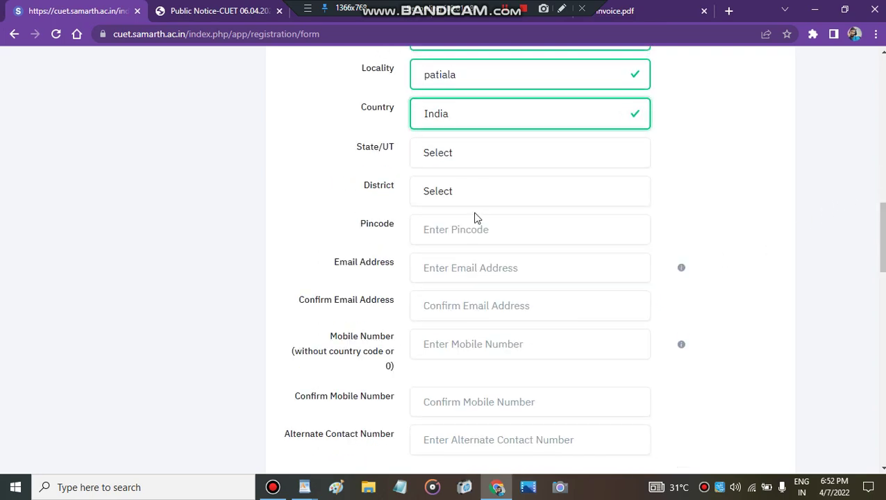
{"action": "left_click", "coordinate": [447, 158]}
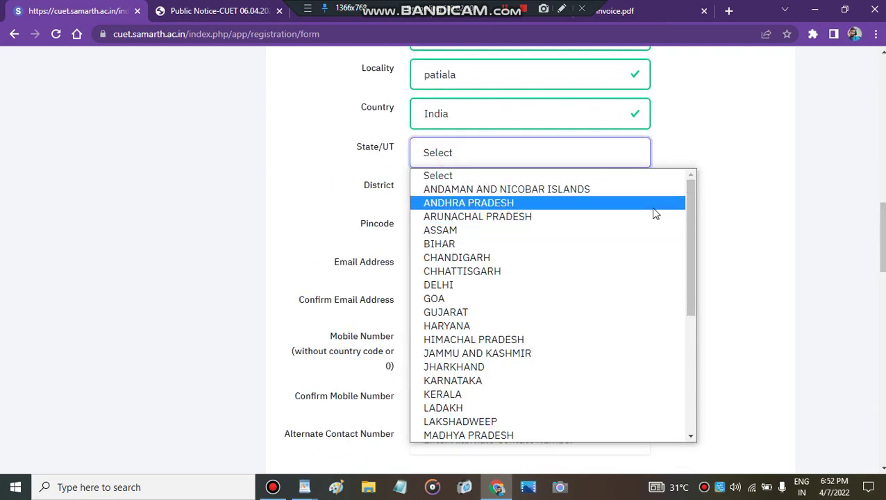
{"action": "left_click", "coordinate": [693, 227]}
{"action": "left_click_drag", "start_coordinate": [695, 229], "coordinate": [690, 312]}
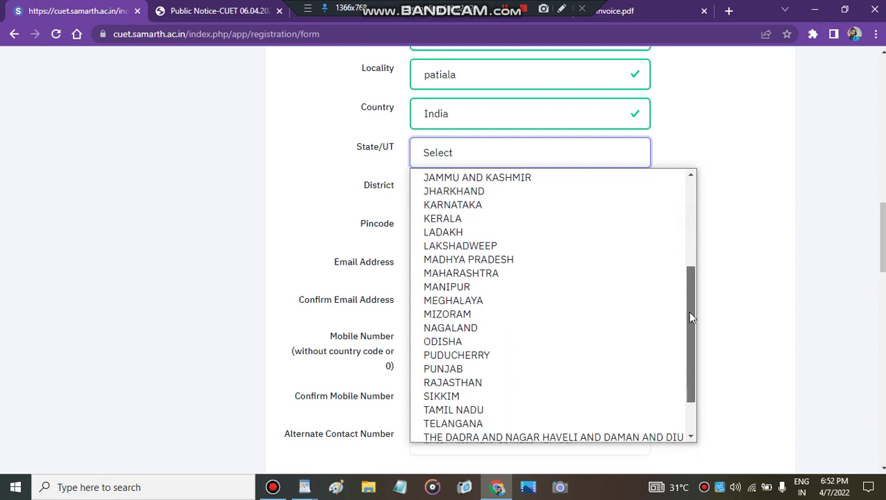
{"action": "left_click", "coordinate": [448, 371]}
Step: Choose PATIALA as the district and enter the pincode
{"action": "left_click", "coordinate": [500, 194]}
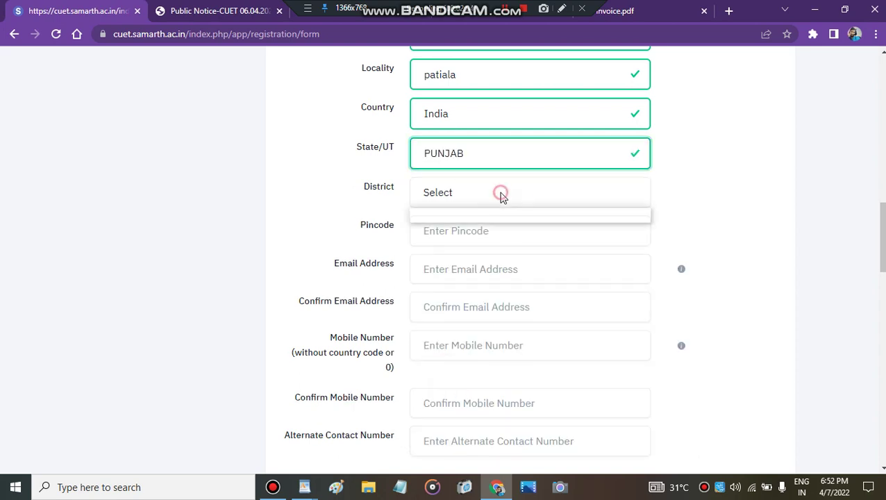
{"action": "left_click", "coordinate": [501, 194]}
{"action": "left_click", "coordinate": [502, 195]}
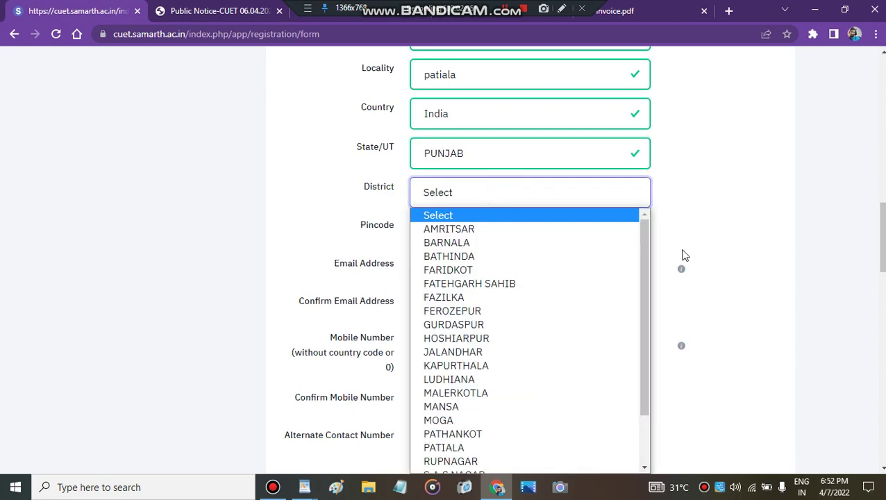
{"action": "left_click", "coordinate": [648, 245]}
{"action": "left_click_drag", "start_coordinate": [645, 256], "coordinate": [643, 338]}
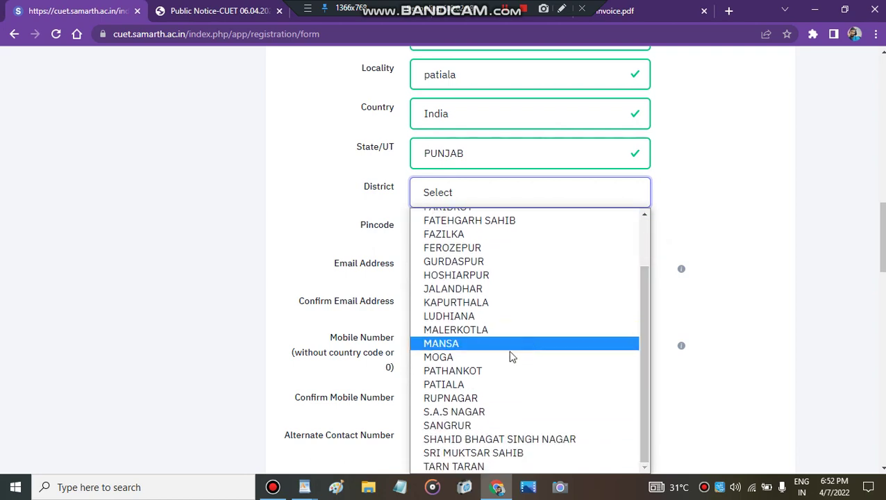
{"action": "left_click", "coordinate": [471, 386]}
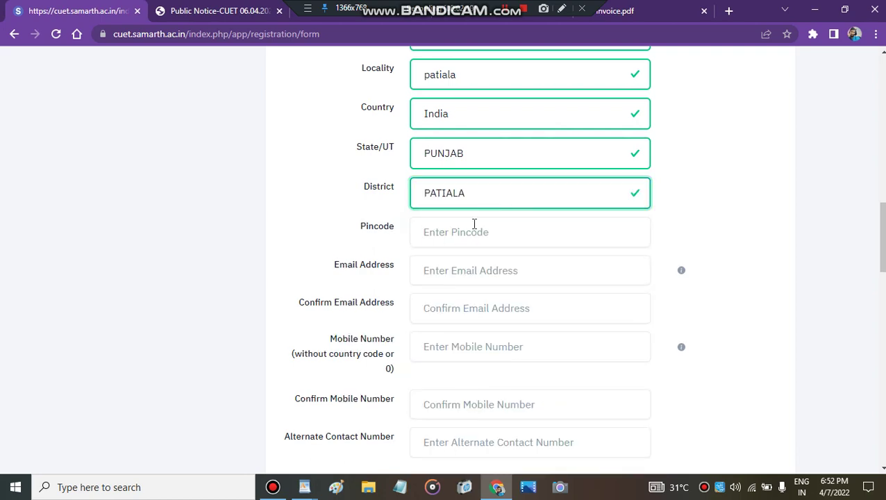
{"action": "left_click", "coordinate": [473, 226]}
{"action": "type", "text": "147001"}
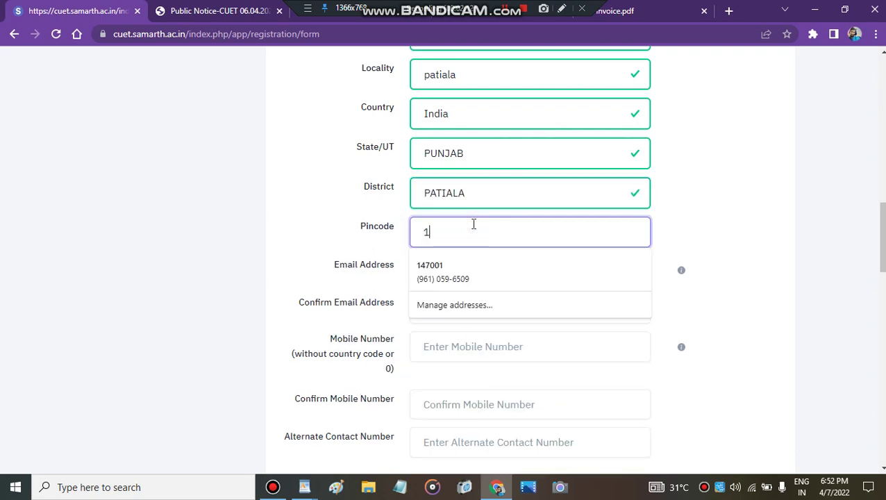
{"action": "left_click", "coordinate": [702, 185]}
Step: Fill in the saved e-mail address and copy it into the e-mail confirmation
{"action": "left_click", "coordinate": [513, 271]}
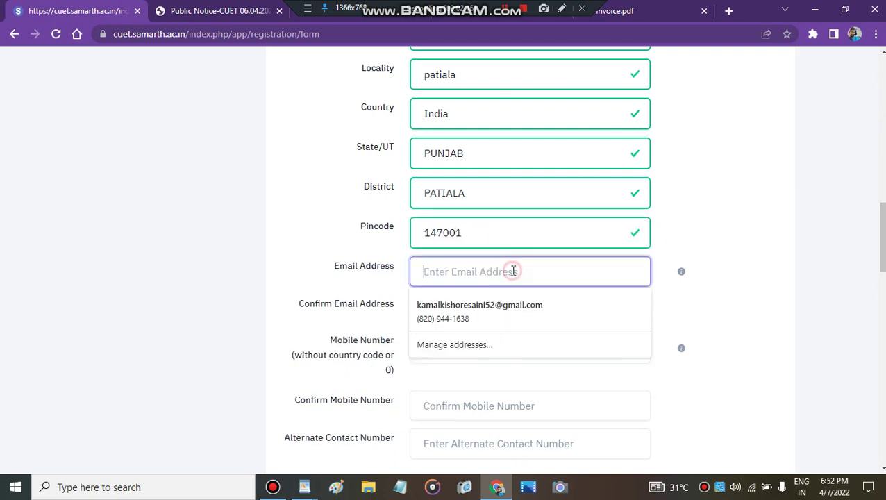
{"action": "left_click", "coordinate": [494, 304]}
{"action": "left_click", "coordinate": [482, 318]}
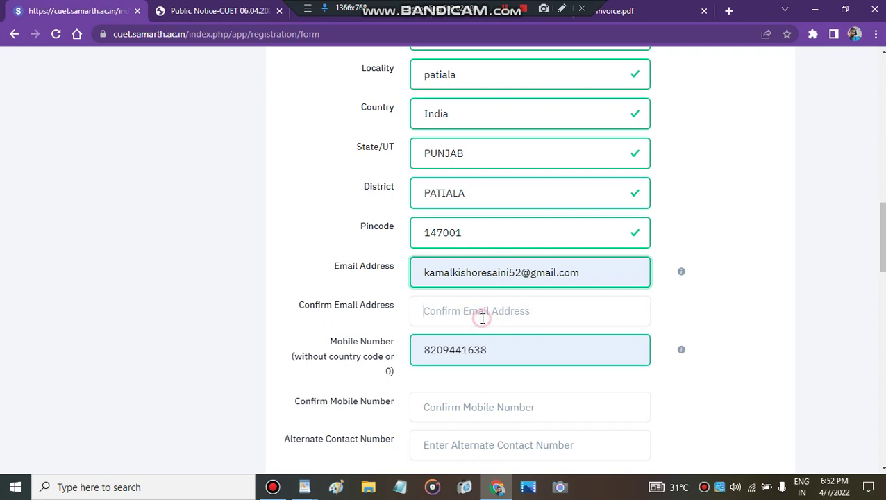
{"action": "left_click", "coordinate": [488, 280]}
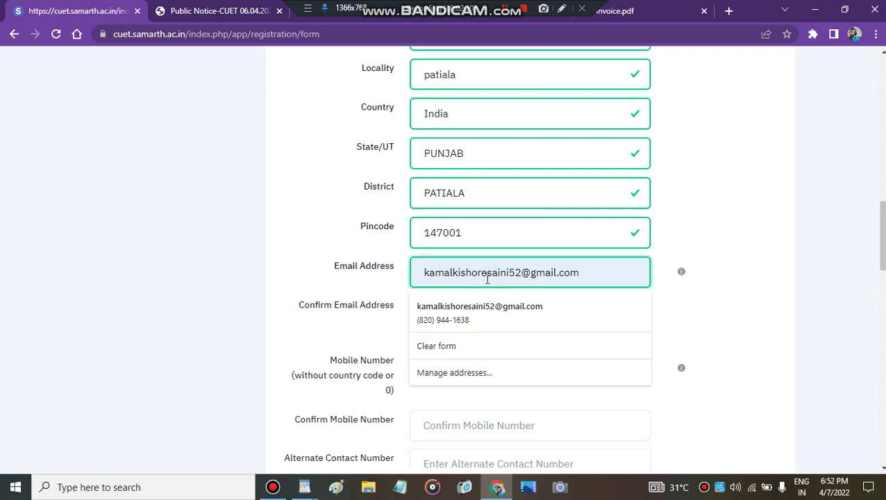
{"action": "key", "text": "ctrl+a"}
{"action": "key", "text": "ctrl+c"}
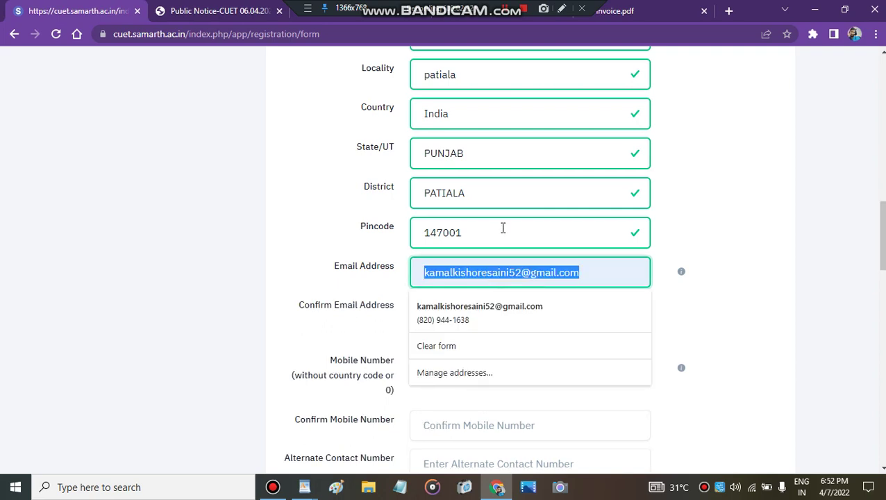
{"action": "left_click", "coordinate": [503, 228]}
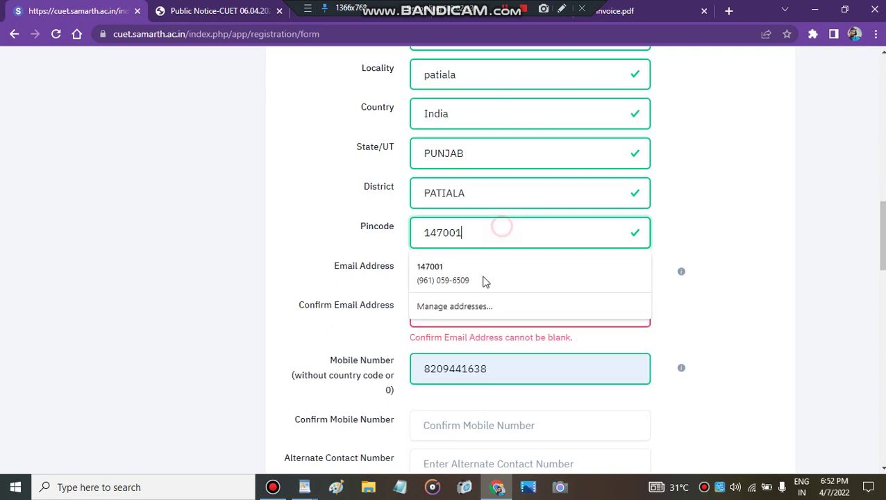
{"action": "left_click", "coordinate": [443, 324]}
{"action": "key", "text": "ctrl+v"}
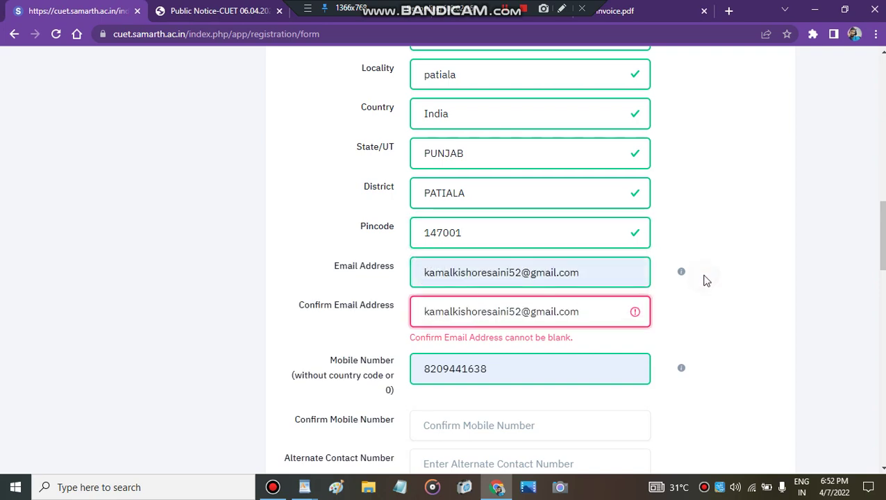
Step: Copy the mobile number into the mobile number confirmation field
{"action": "scroll", "coordinate": [767, 275], "scroll_direction": "down", "scroll_amount": 3}
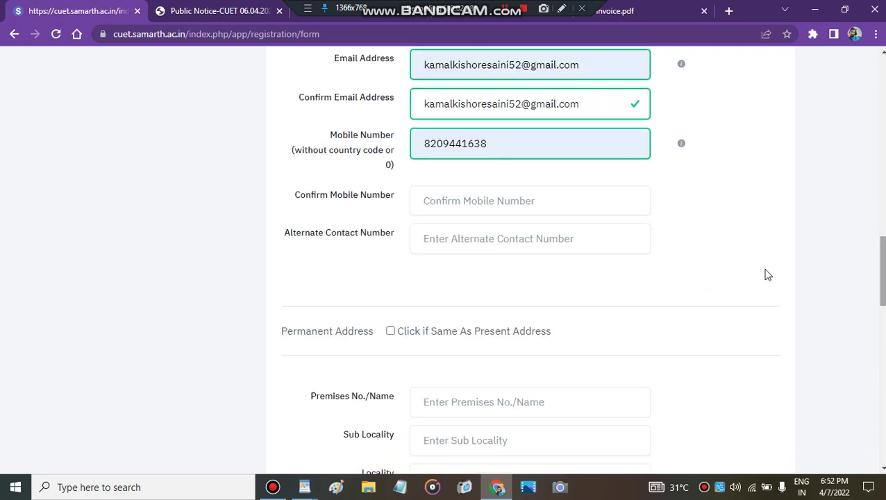
{"action": "left_click", "coordinate": [494, 198]}
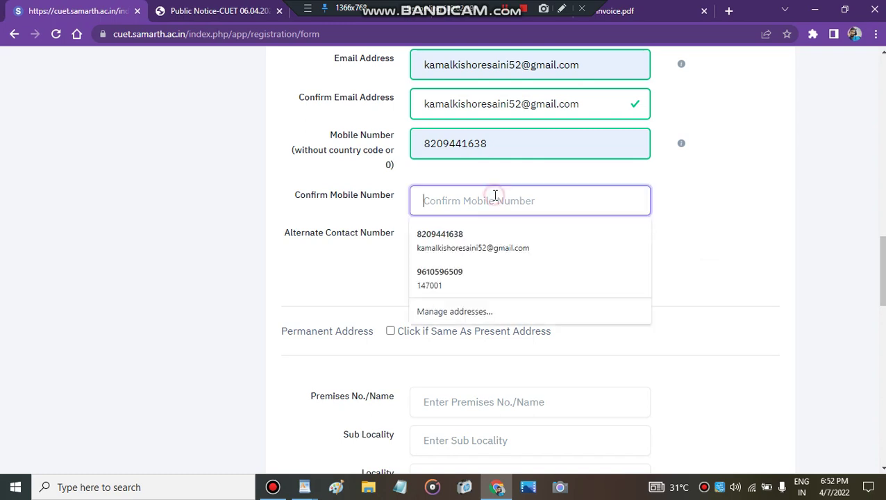
{"action": "left_click", "coordinate": [488, 150]}
{"action": "key", "text": "ctrl+a"}
{"action": "key", "text": "ctrl+c"}
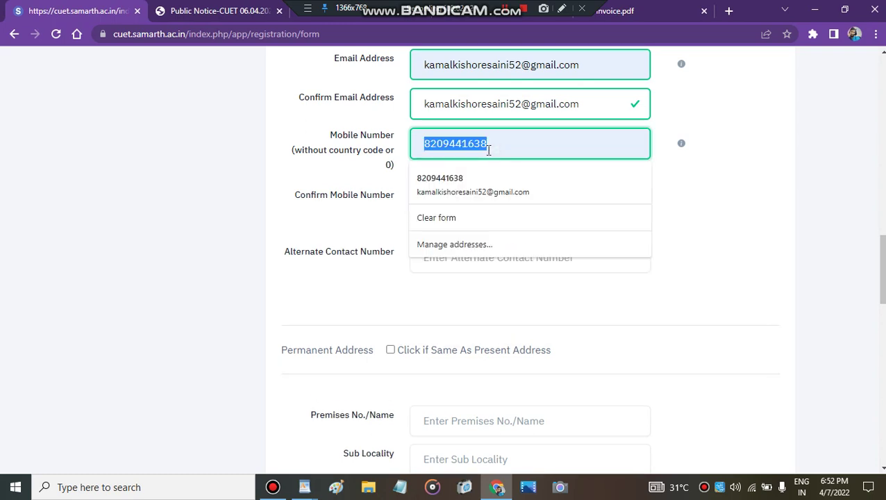
{"action": "left_click", "coordinate": [354, 203]}
{"action": "left_click", "coordinate": [436, 210]}
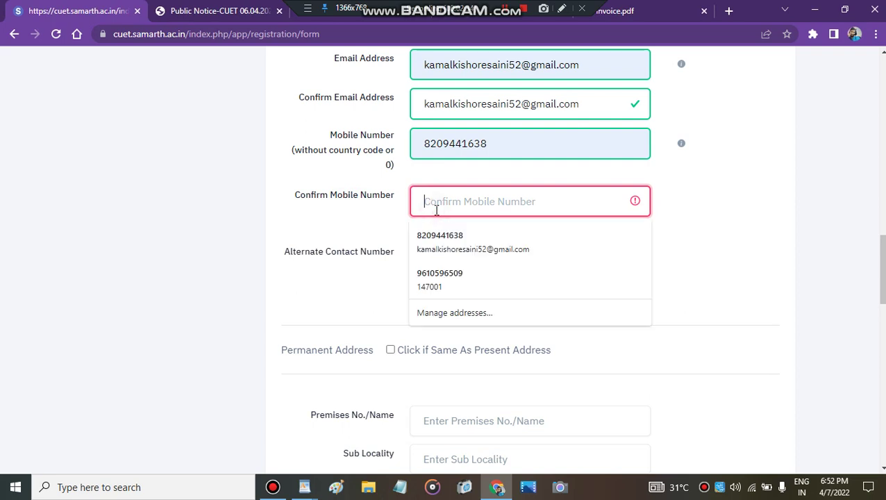
{"action": "key", "text": "ctrl+v"}
{"action": "left_click", "coordinate": [361, 273]}
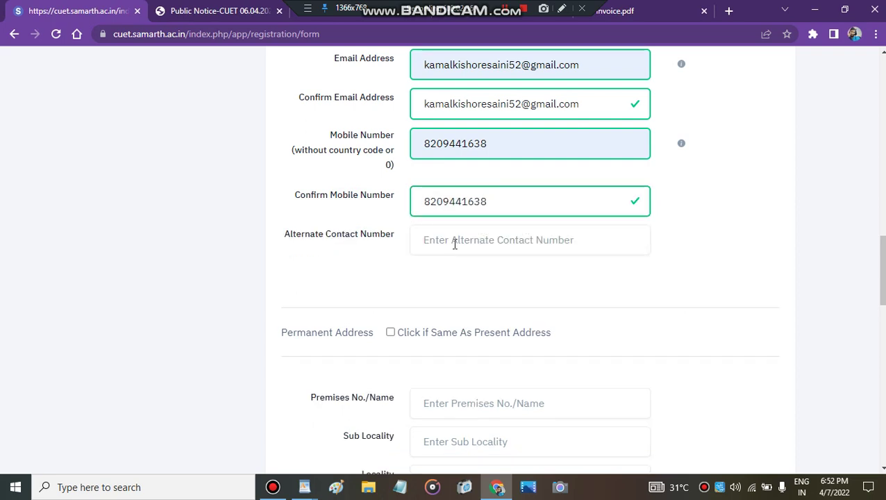
{"action": "left_click", "coordinate": [503, 279]}
Step: Tick 'Same As Present Address' for the permanent address and scroll to the password section
{"action": "scroll", "coordinate": [383, 270], "scroll_direction": "down", "scroll_amount": 2}
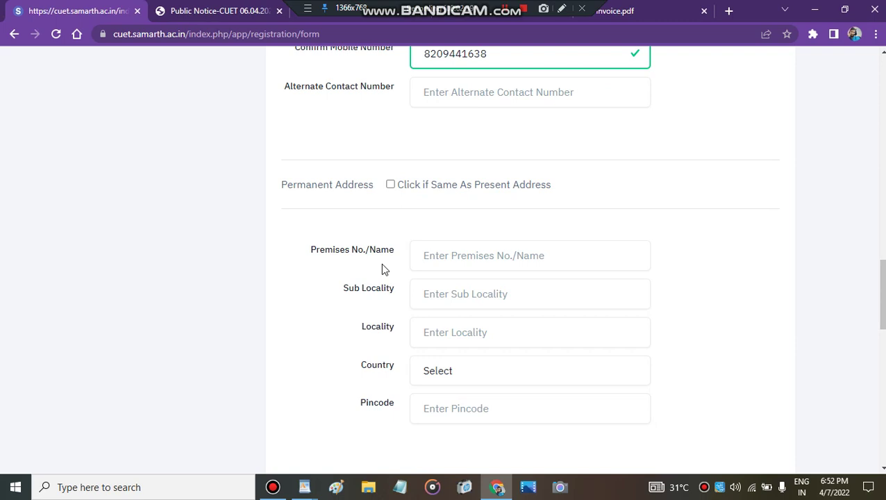
{"action": "left_click", "coordinate": [390, 184]}
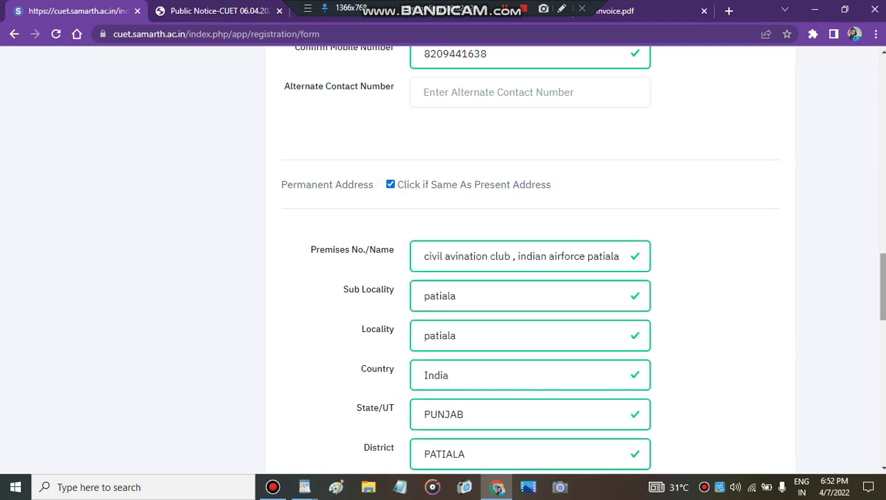
{"action": "scroll", "coordinate": [881, 286], "scroll_direction": "down", "scroll_amount": 6}
{"action": "scroll", "coordinate": [707, 288], "scroll_direction": "down", "scroll_amount": 2}
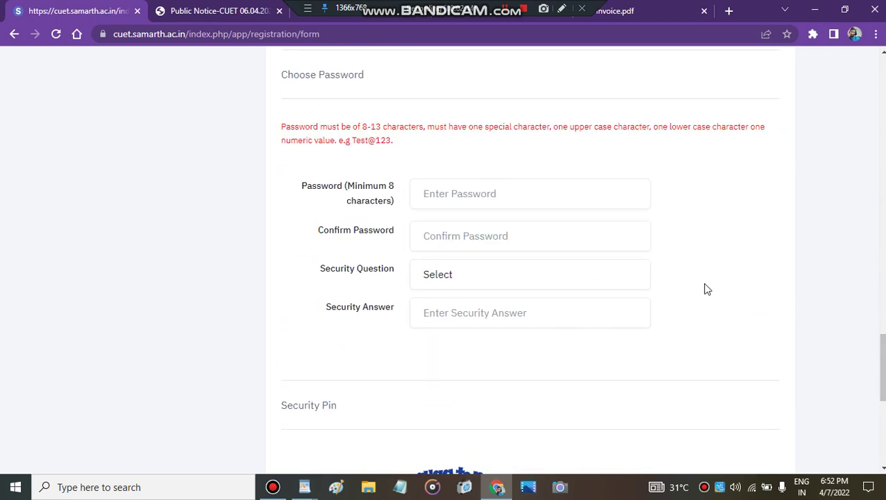
Step: Enter the account password and its confirmation
{"action": "left_click", "coordinate": [465, 193]}
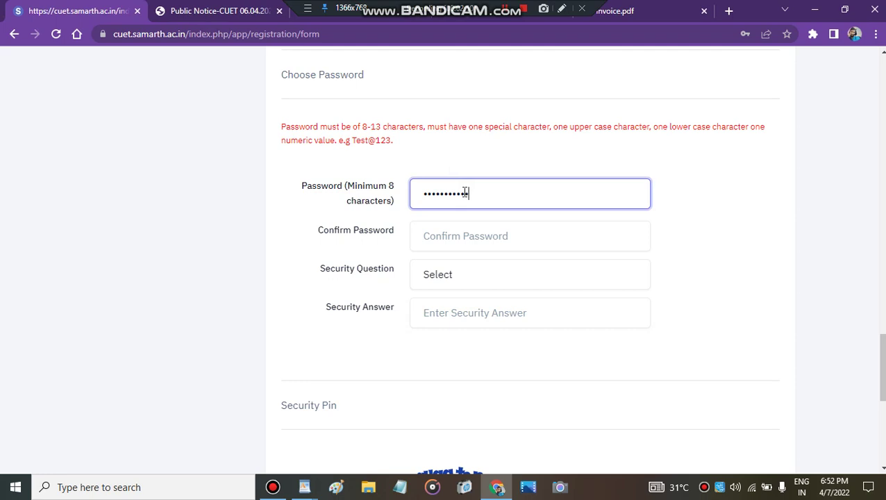
{"action": "left_click", "coordinate": [437, 232]}
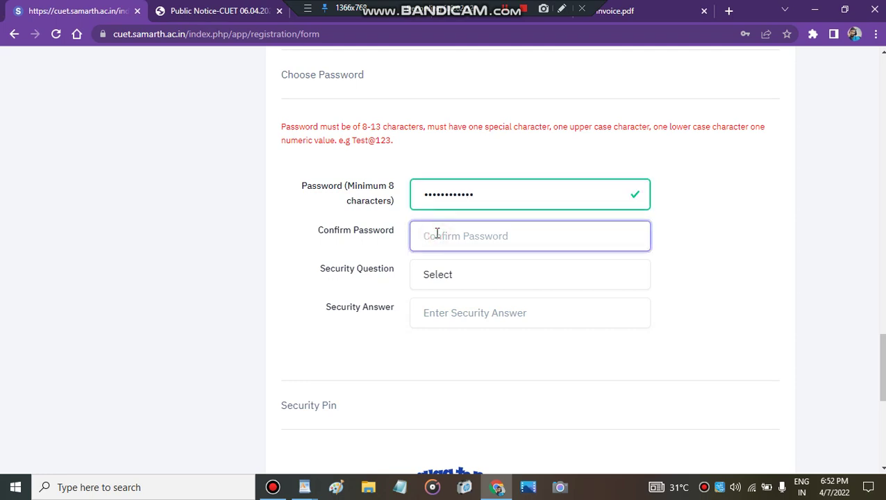
{"action": "type", "text": "T"}
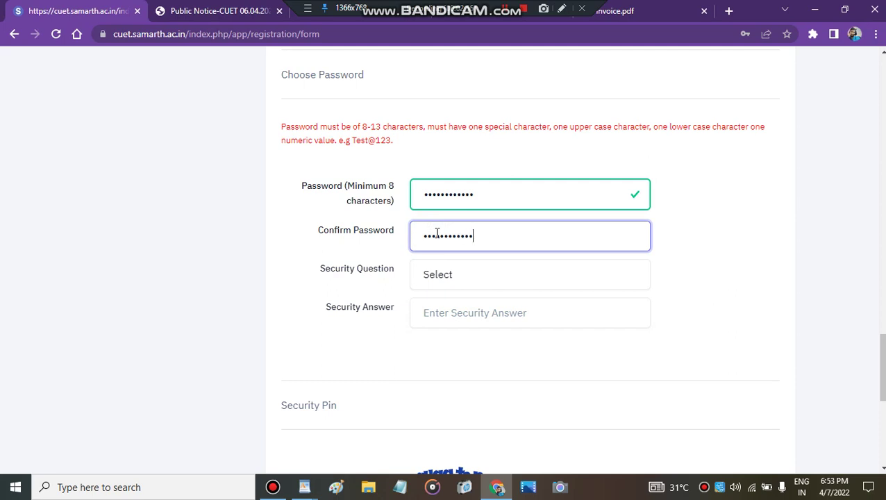
Step: Choose 'Which is your favourite book ?' as security question and enter the answer
{"action": "left_click", "coordinate": [429, 279]}
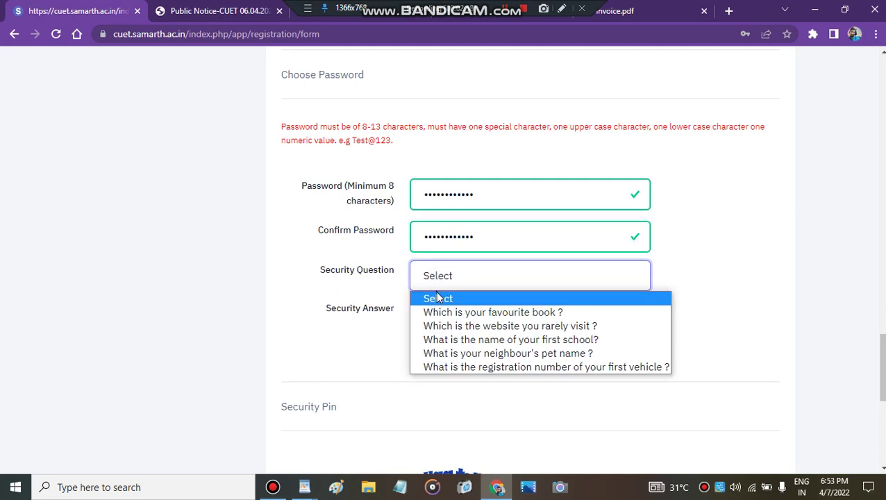
{"action": "left_click", "coordinate": [455, 312]}
{"action": "left_click", "coordinate": [455, 312]}
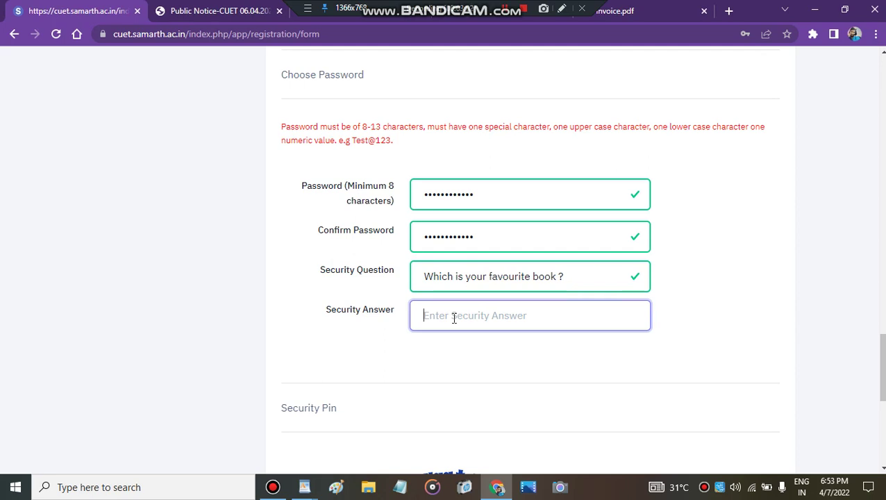
{"action": "type", "text": "••"}
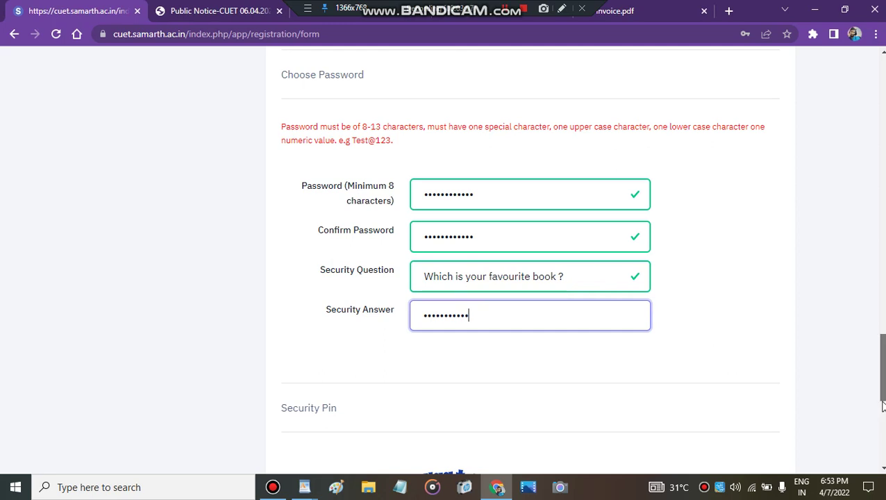
{"action": "scroll", "coordinate": [590, 291], "scroll_direction": "down", "scroll_amount": 3}
Step: Enter the captcha security pin and submit the registration form
{"action": "left_click", "coordinate": [495, 336]}
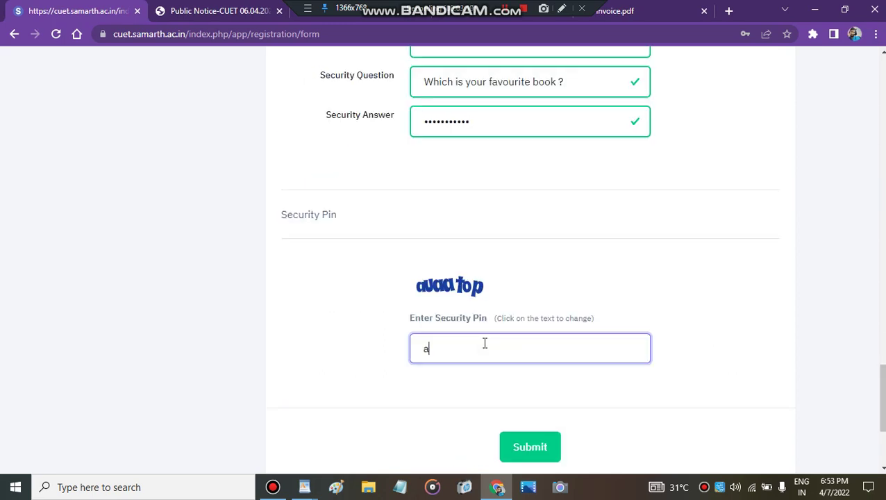
{"action": "type", "text": "auaatop"}
{"action": "left_click", "coordinate": [571, 386]}
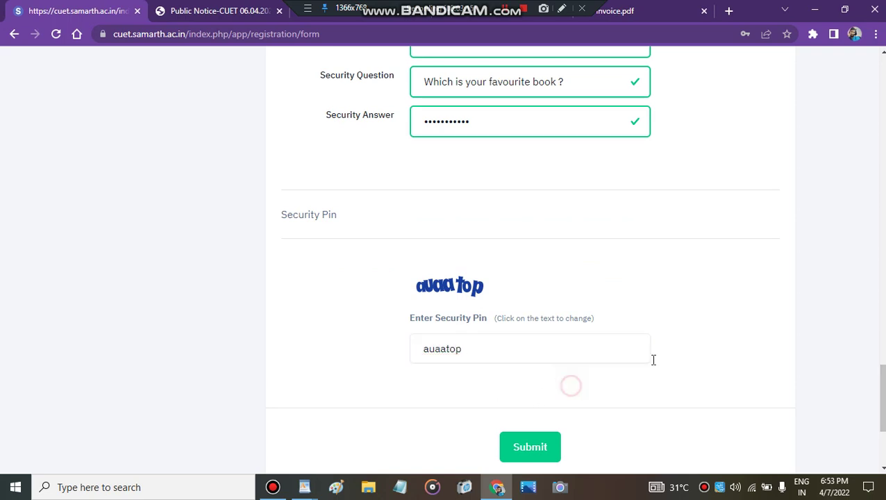
{"action": "left_click", "coordinate": [530, 448]}
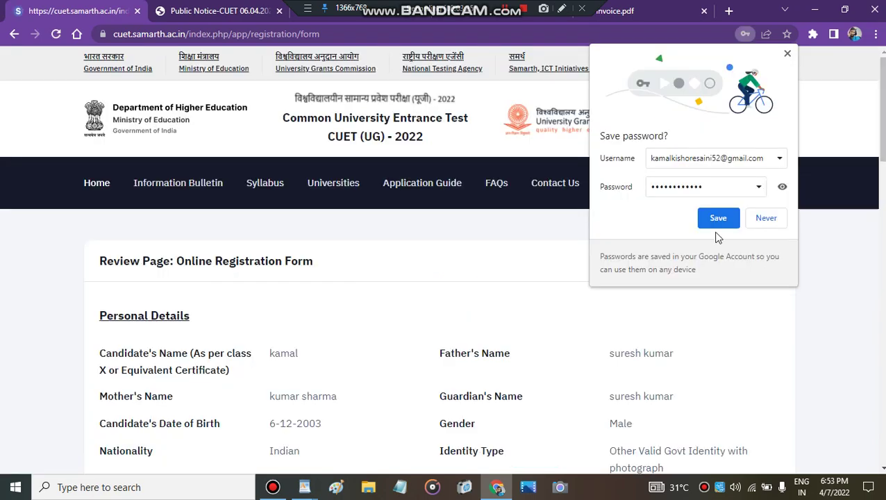
Step: Save the password in the browser, then confirm name, father's name, e-mail, present address and declaration
{"action": "left_click", "coordinate": [721, 220]}
{"action": "scroll", "coordinate": [445, 257], "scroll_direction": "down", "scroll_amount": 5}
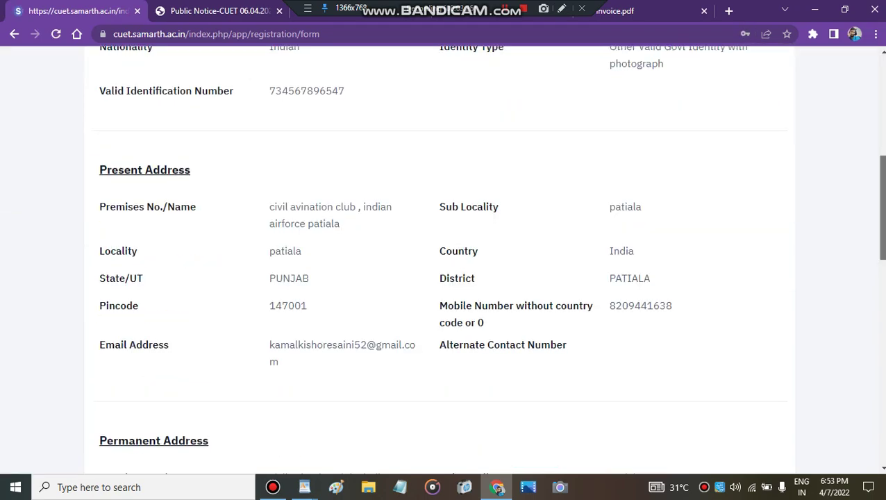
{"action": "scroll", "coordinate": [445, 257], "scroll_direction": "down", "scroll_amount": 10}
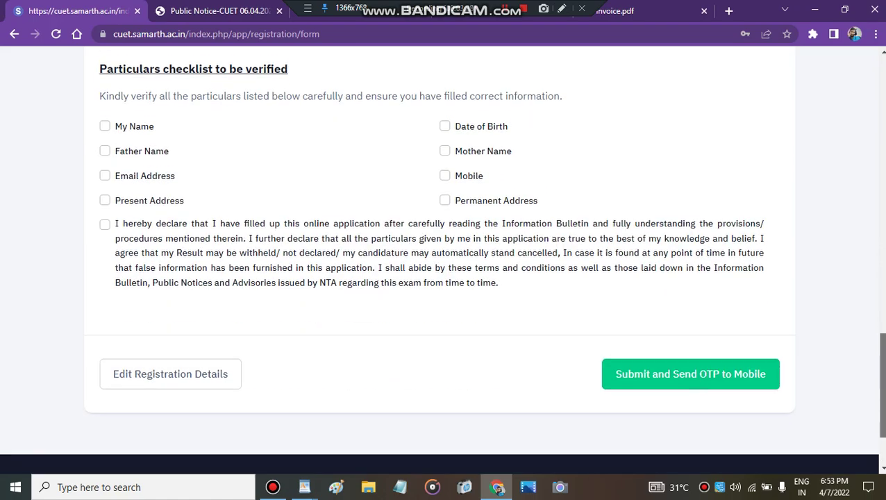
{"action": "left_click", "coordinate": [105, 121]}
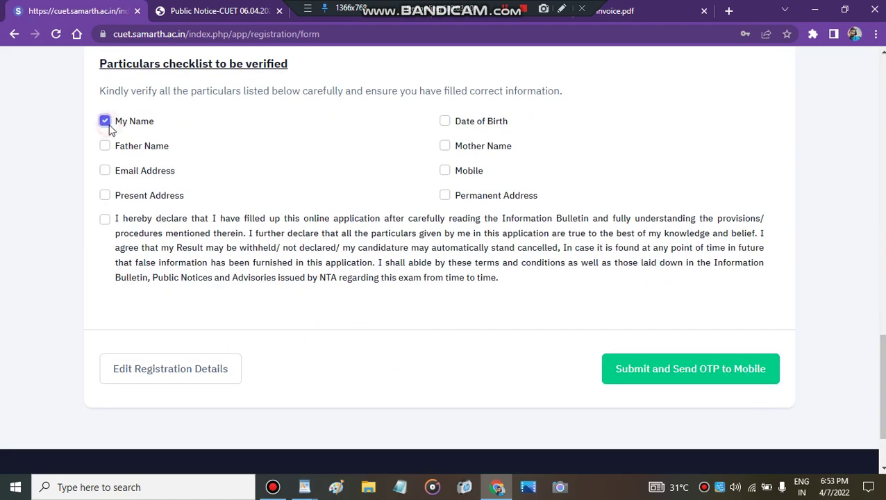
{"action": "left_click", "coordinate": [105, 145]}
{"action": "left_click", "coordinate": [105, 171]}
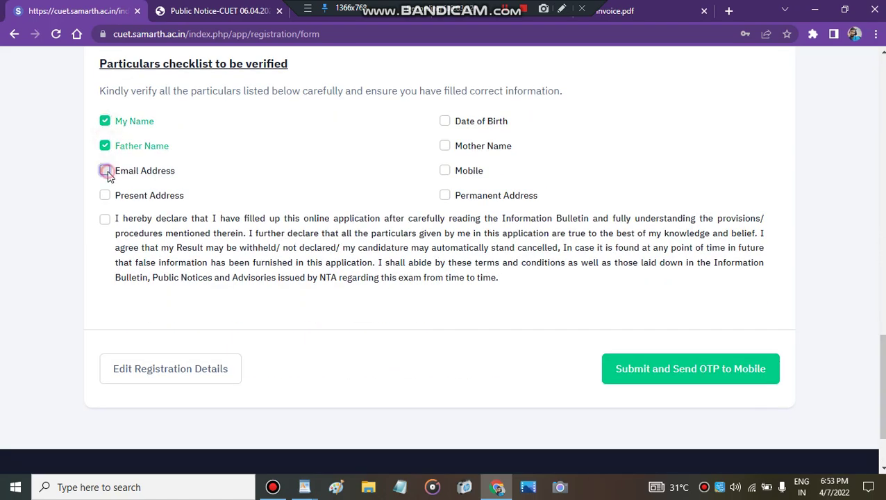
{"action": "left_click", "coordinate": [105, 195]}
{"action": "left_click", "coordinate": [104, 219]}
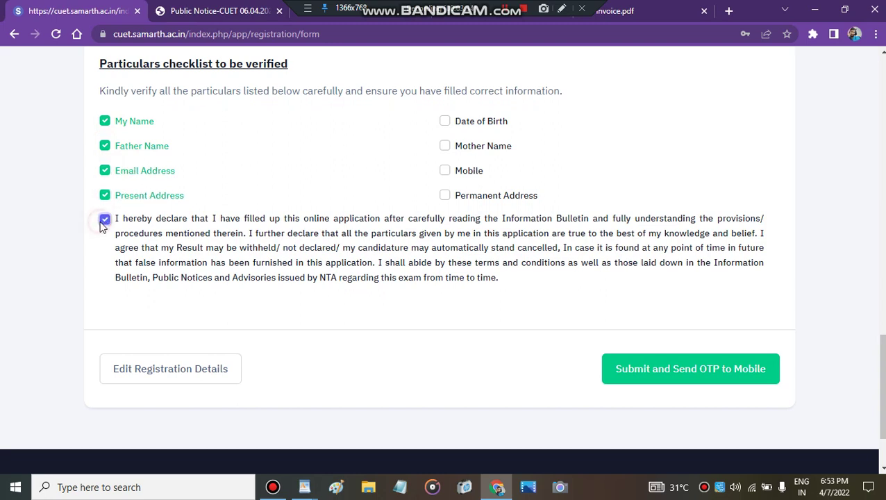
Step: Confirm date of birth, mother's name, mobile and permanent address, then submit to send the mobile OTP
{"action": "left_click", "coordinate": [445, 122]}
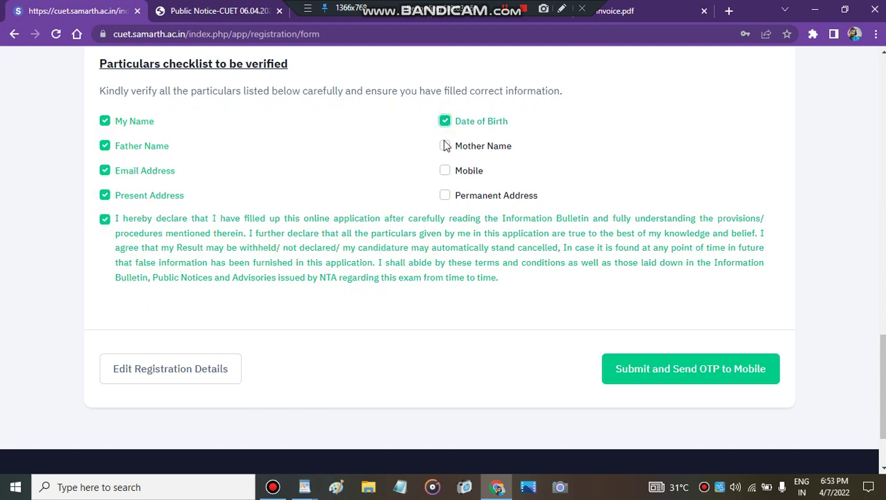
{"action": "left_click", "coordinate": [445, 146]}
{"action": "left_click", "coordinate": [445, 172]}
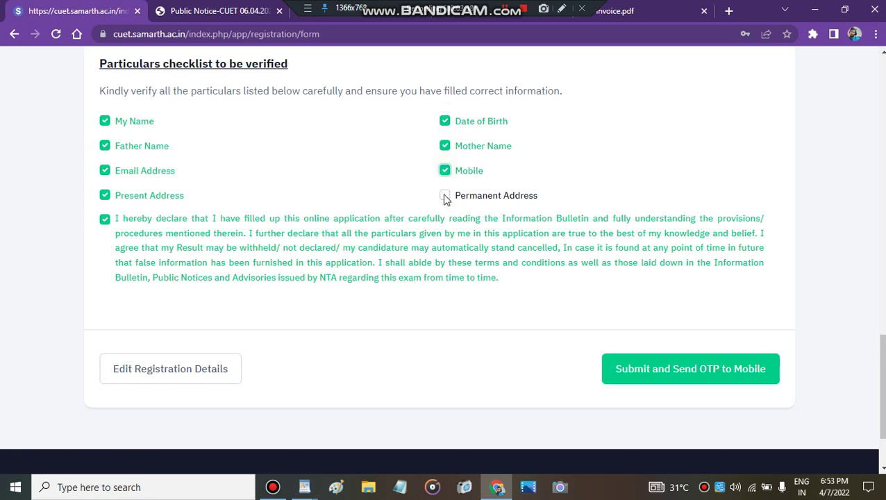
{"action": "left_click", "coordinate": [445, 195]}
{"action": "left_click_drag", "start_coordinate": [881, 348], "coordinate": [881, 271]}
{"action": "scroll", "coordinate": [827, 425], "scroll_direction": "down", "scroll_amount": 5}
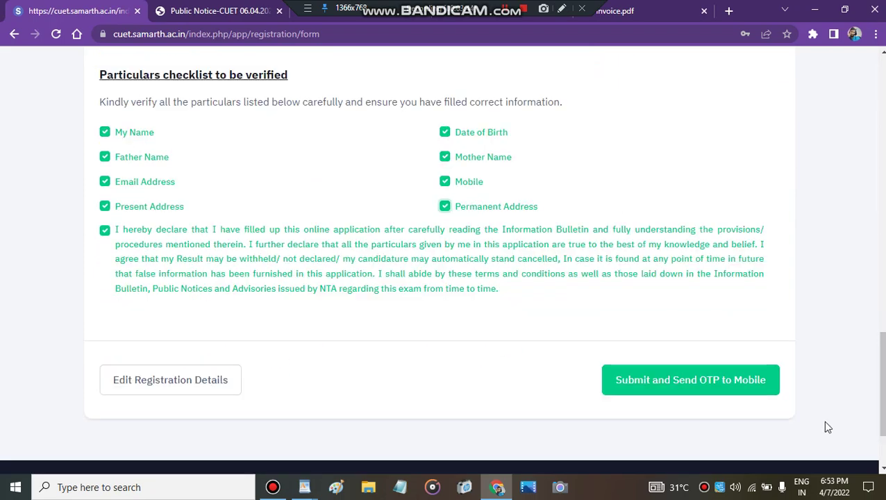
{"action": "left_click", "coordinate": [747, 390]}
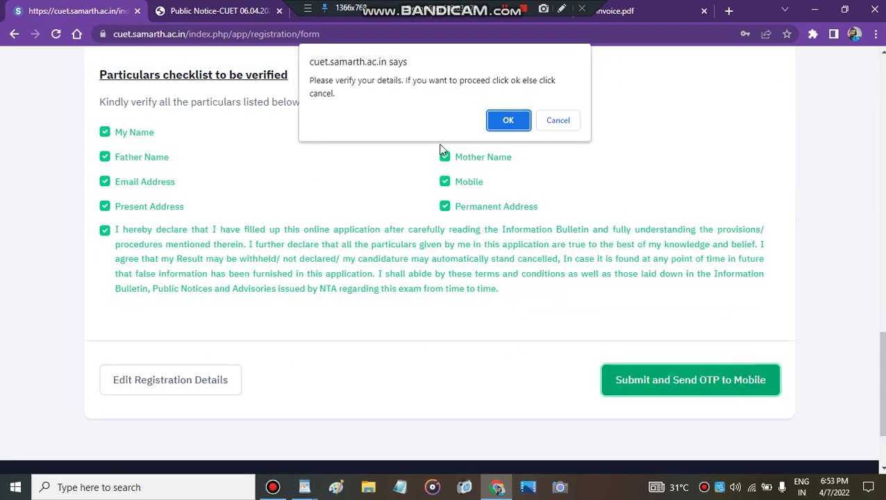
{"action": "left_click", "coordinate": [503, 121]}
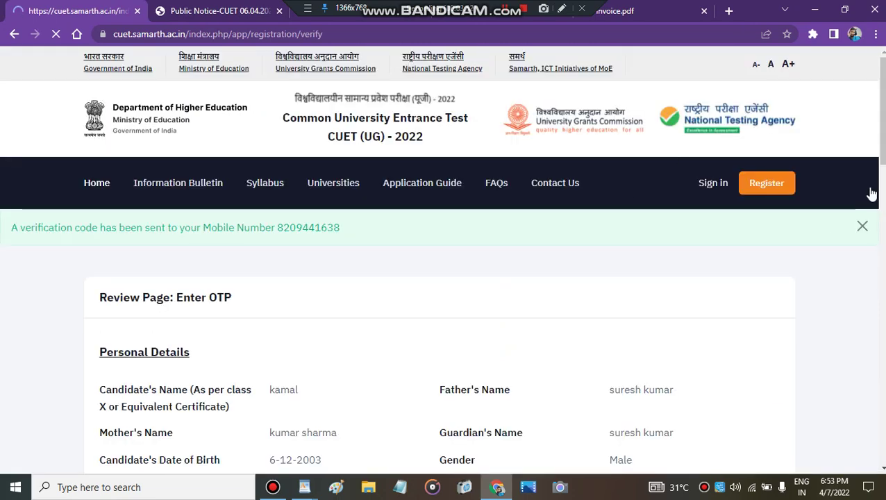
Step: Enter the received OTP and the displayed security pin, then submit for verification
{"action": "scroll", "coordinate": [443, 257], "scroll_direction": "down", "scroll_amount": 8}
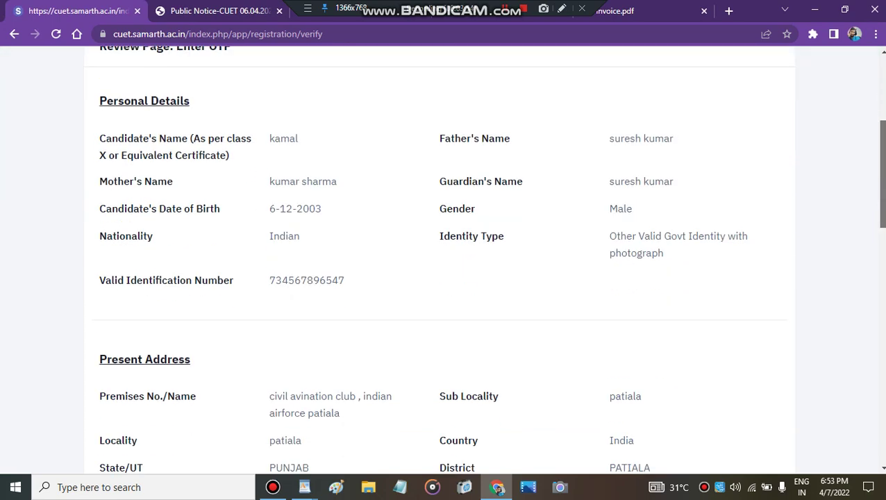
{"action": "scroll", "coordinate": [443, 257], "scroll_direction": "down", "scroll_amount": 7}
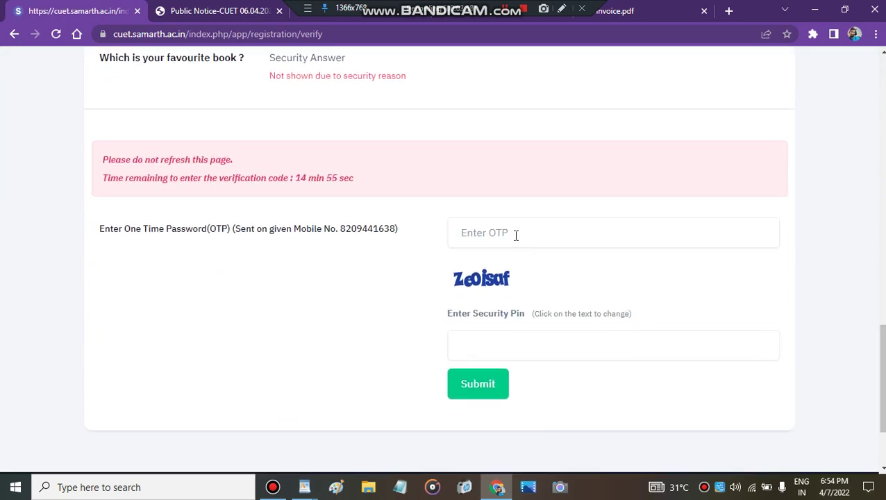
{"action": "left_click", "coordinate": [516, 235]}
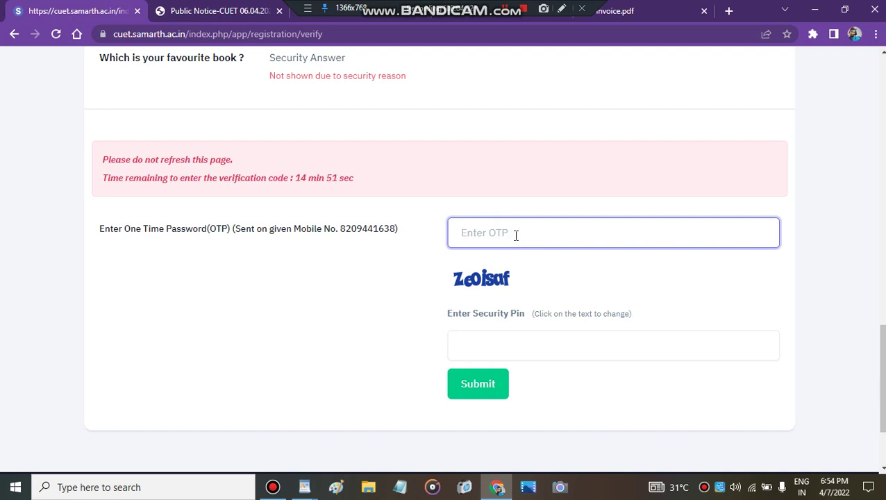
{"action": "left_click", "coordinate": [479, 341]}
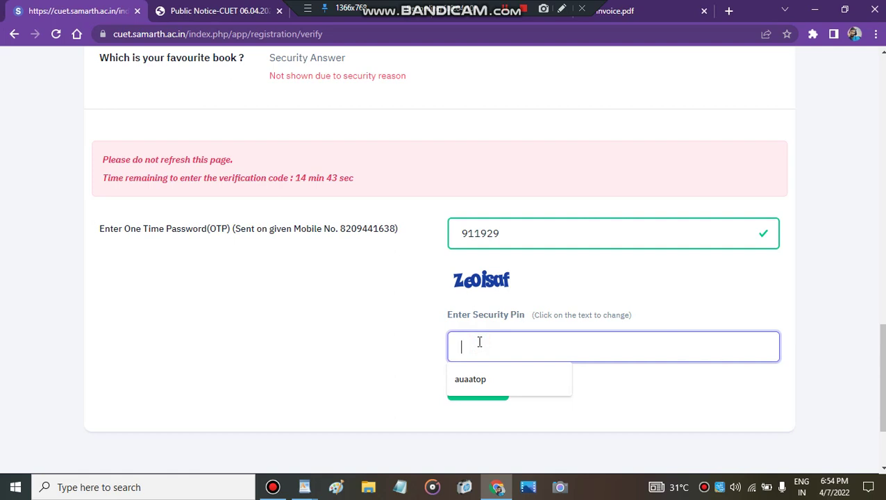
{"action": "type", "text": "Z"}
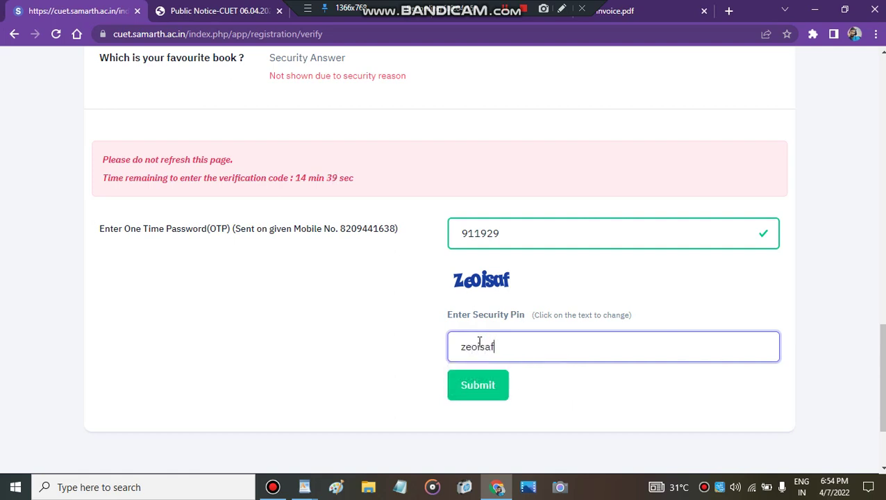
{"action": "left_click", "coordinate": [575, 393]}
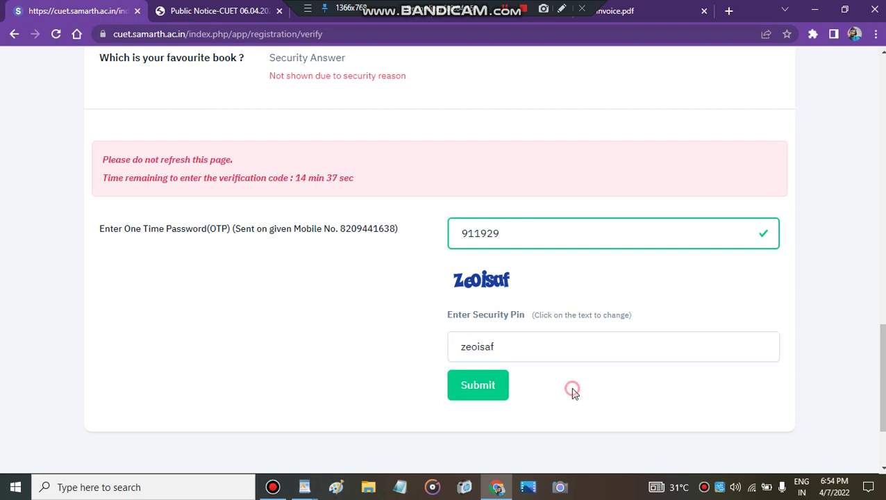
{"action": "left_click", "coordinate": [473, 386]}
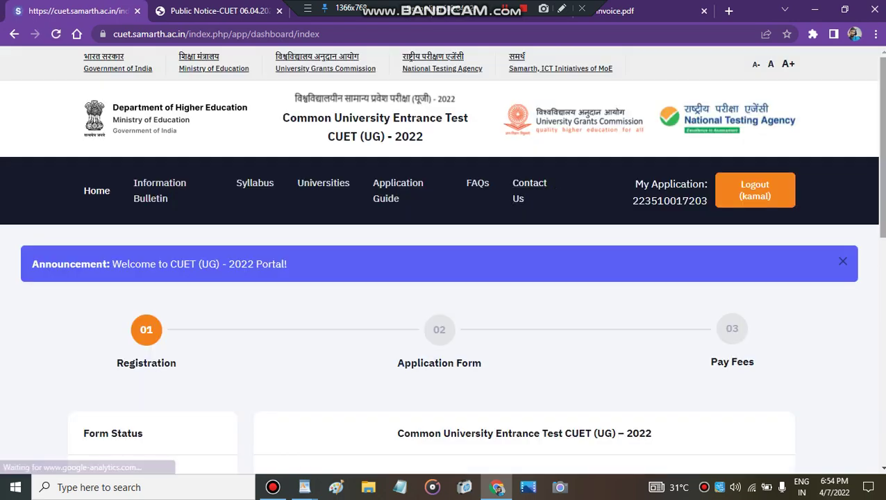
Step: Continue from the dashboard with 'Continue : Application Form'
{"action": "scroll", "coordinate": [554, 191], "scroll_direction": "down", "scroll_amount": 2}
{"action": "scroll", "coordinate": [443, 259], "scroll_direction": "down", "scroll_amount": 3}
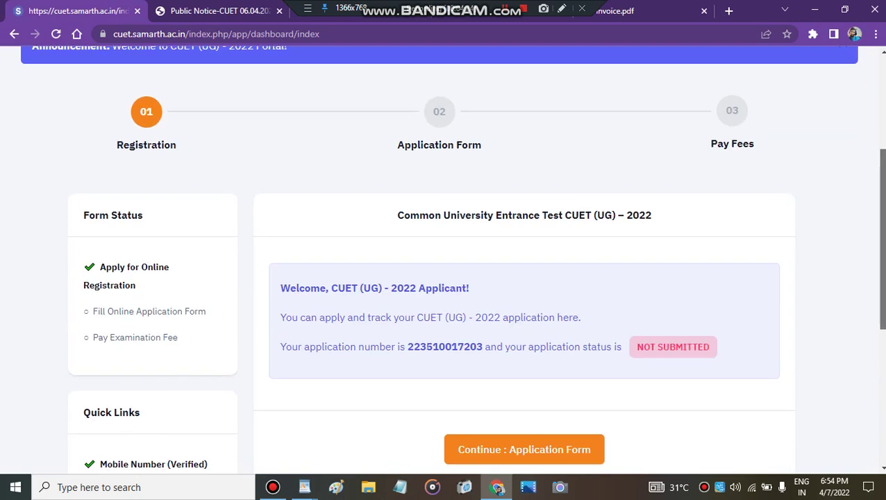
{"action": "scroll", "coordinate": [631, 259], "scroll_direction": "down", "scroll_amount": 1}
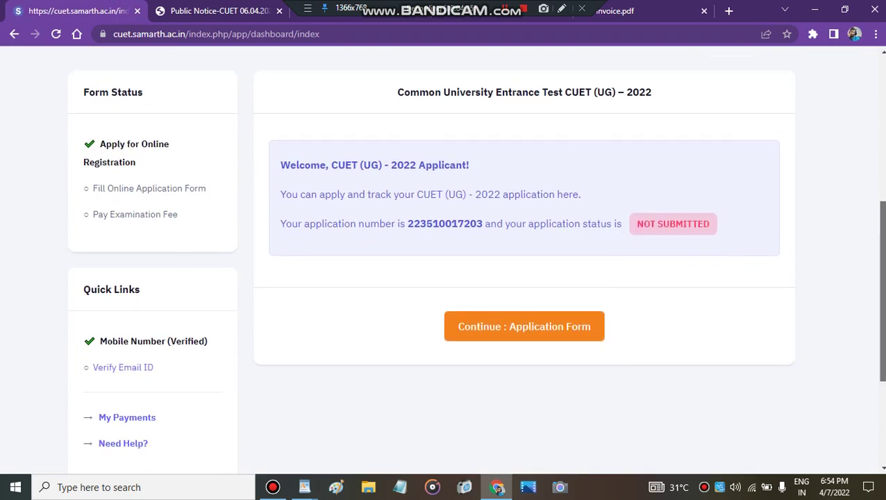
{"action": "left_click", "coordinate": [579, 328]}
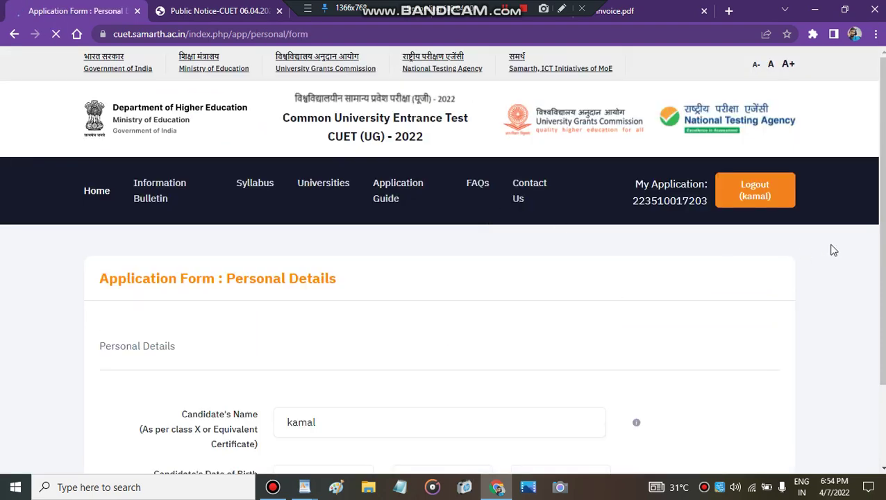
Step: Set the category to OBC-NCL
{"action": "scroll", "coordinate": [445, 277], "scroll_direction": "down", "scroll_amount": 20}
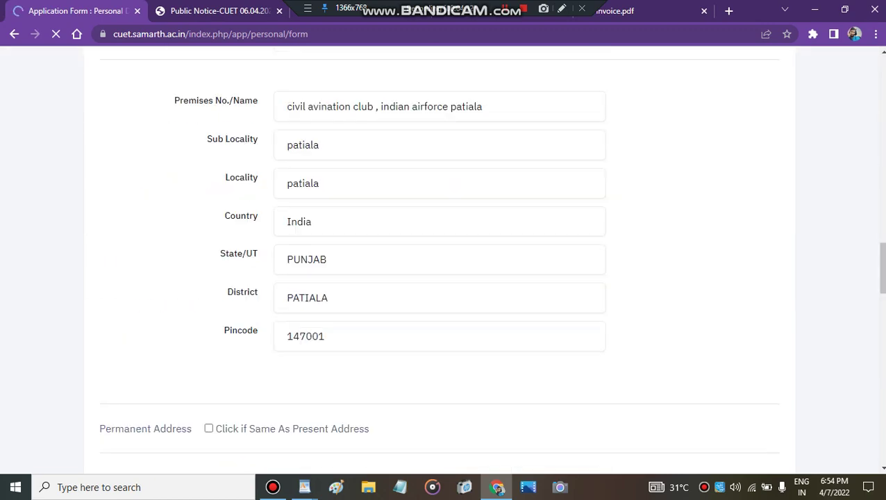
{"action": "scroll", "coordinate": [444, 278], "scroll_direction": "up", "scroll_amount": 10}
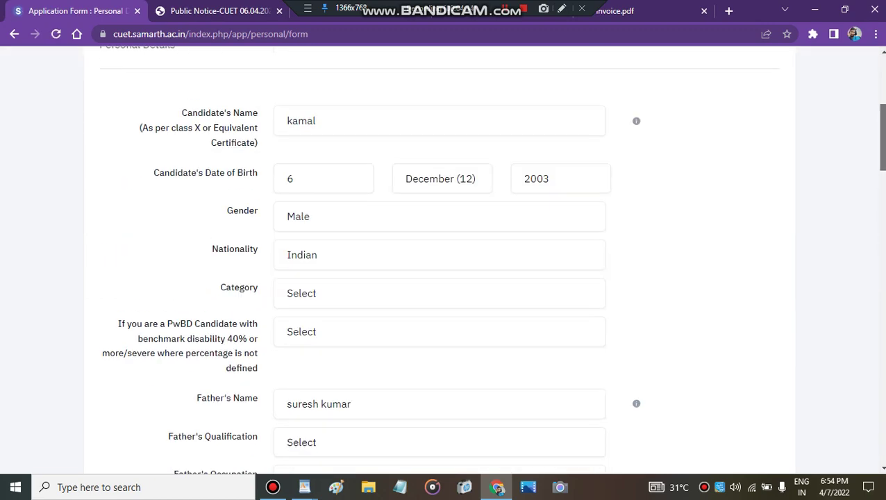
{"action": "scroll", "coordinate": [444, 278], "scroll_direction": "up", "scroll_amount": 3}
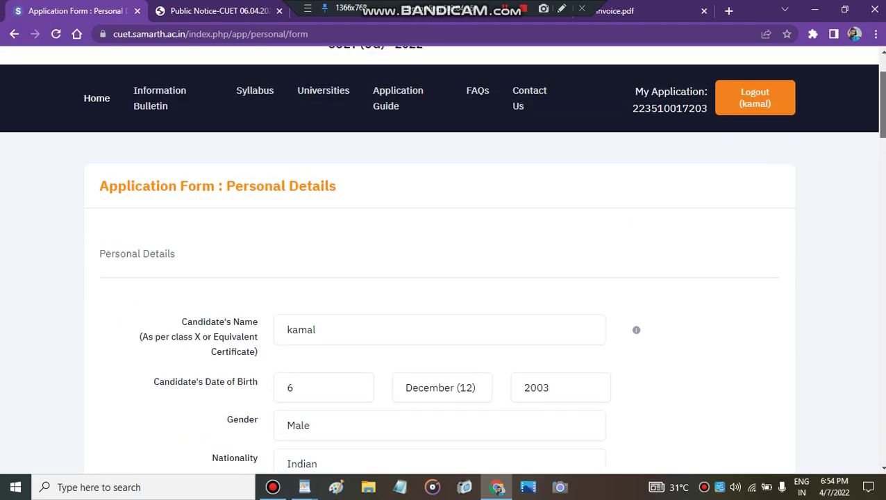
{"action": "scroll", "coordinate": [478, 85], "scroll_direction": "up", "scroll_amount": 1}
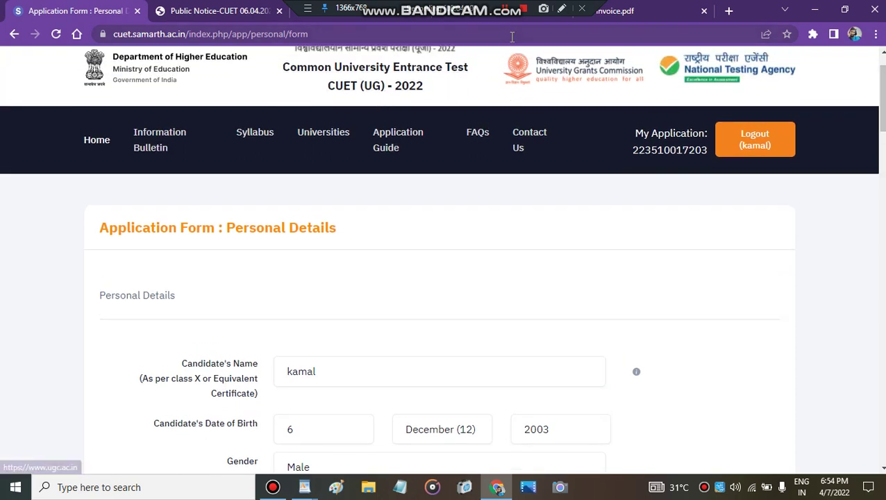
{"action": "scroll", "coordinate": [458, 97], "scroll_direction": "down", "scroll_amount": 5}
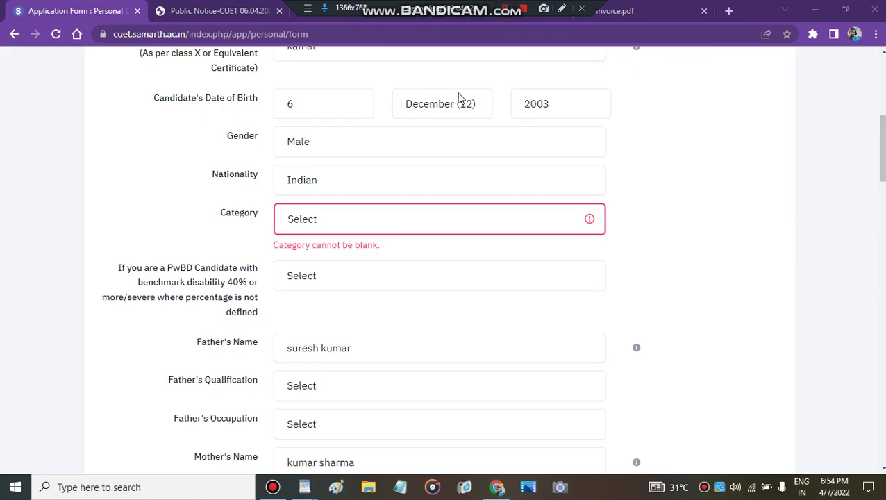
{"action": "left_click", "coordinate": [376, 226]}
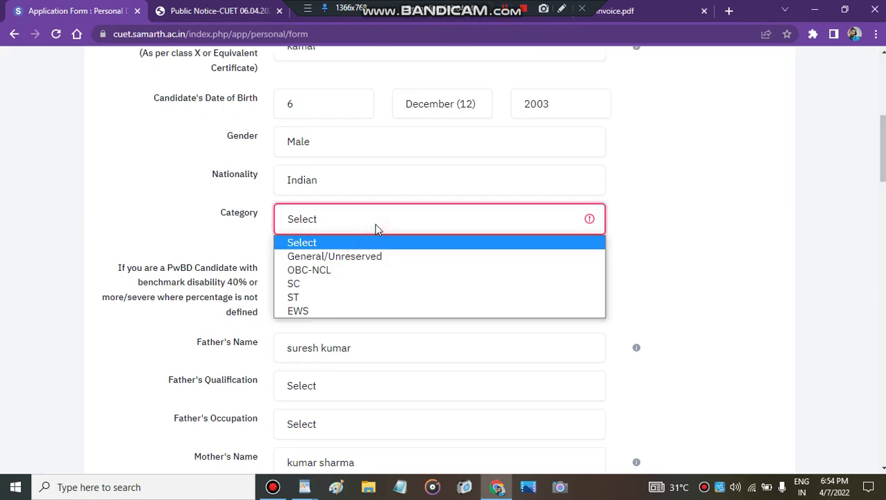
{"action": "left_click", "coordinate": [325, 272]}
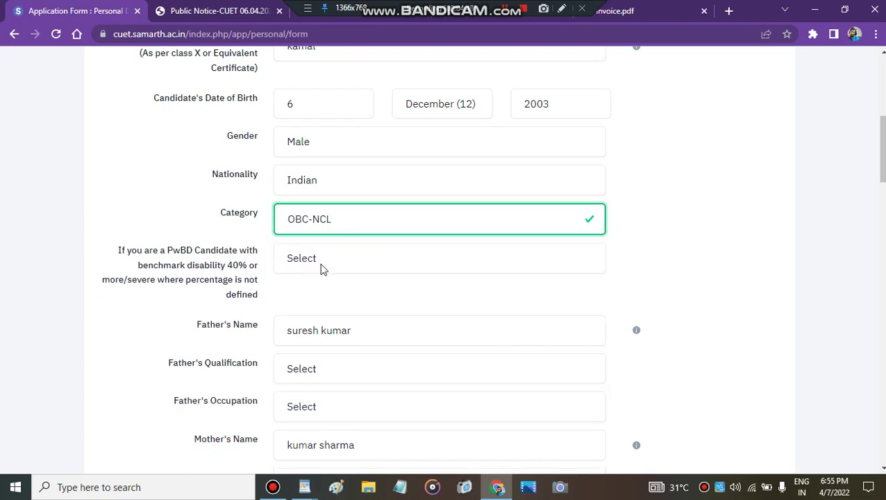
Step: Answer No to the PwBD question and keep 'Are You Twin?' at No
{"action": "left_click", "coordinate": [321, 265]}
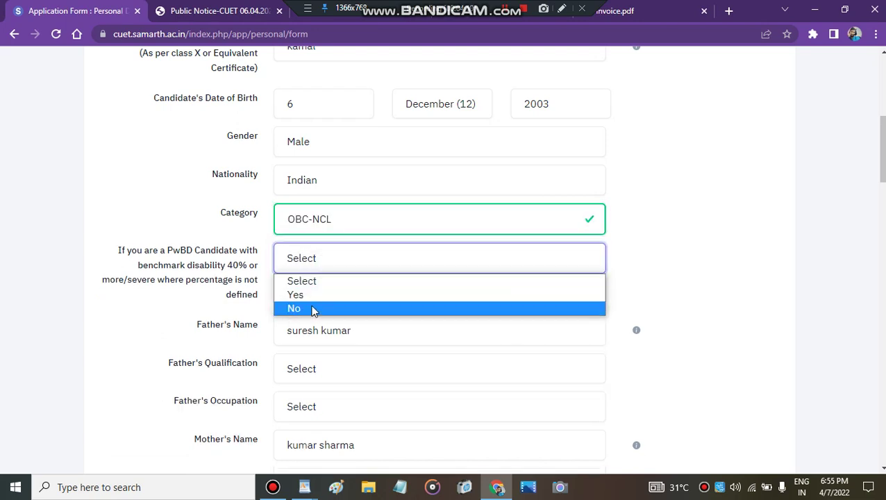
{"action": "left_click", "coordinate": [308, 308]}
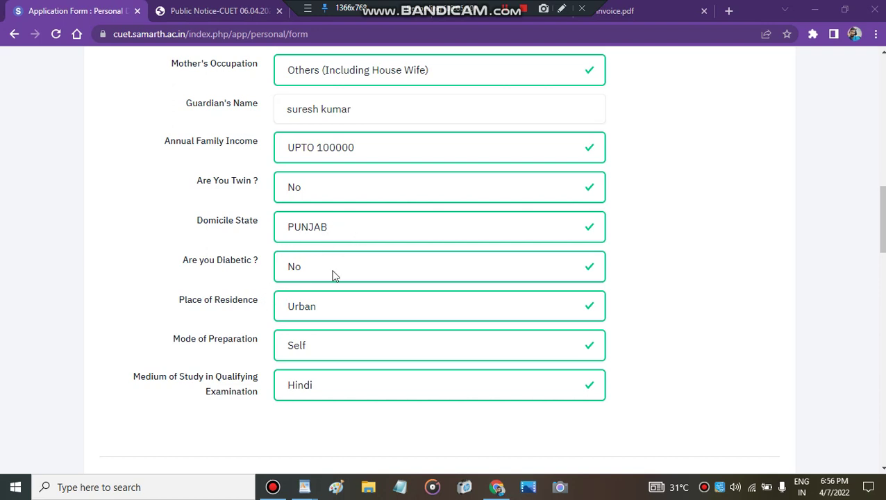
{"action": "left_click", "coordinate": [358, 173]}
{"action": "left_click", "coordinate": [348, 184]}
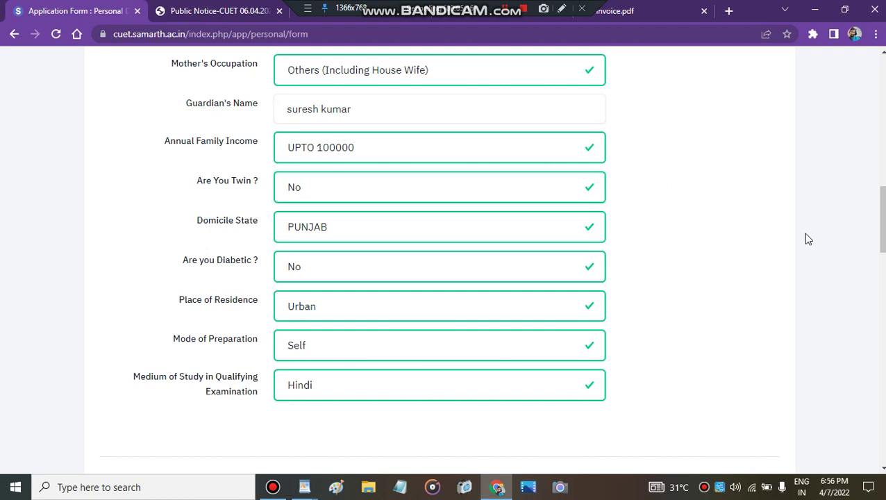
{"action": "scroll", "coordinate": [879, 222], "scroll_direction": "down", "scroll_amount": 1}
{"action": "scroll", "coordinate": [879, 229], "scroll_direction": "down", "scroll_amount": 4}
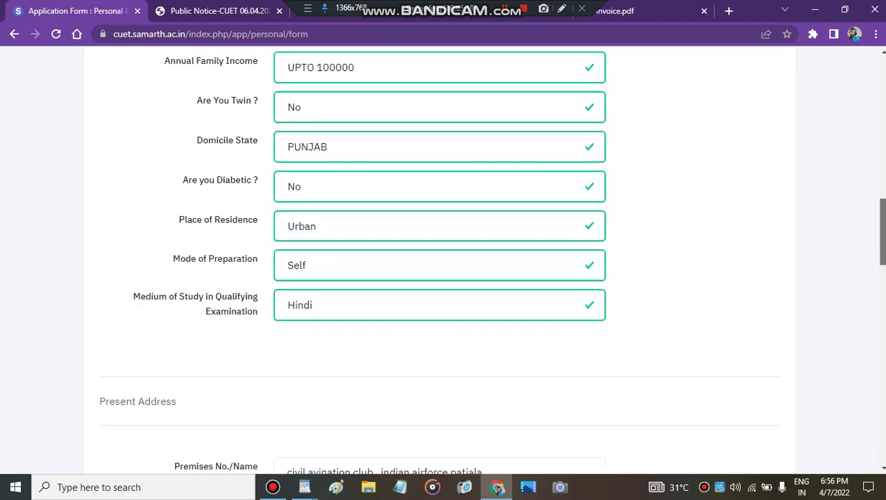
{"action": "scroll", "coordinate": [879, 229], "scroll_direction": "down", "scroll_amount": 4}
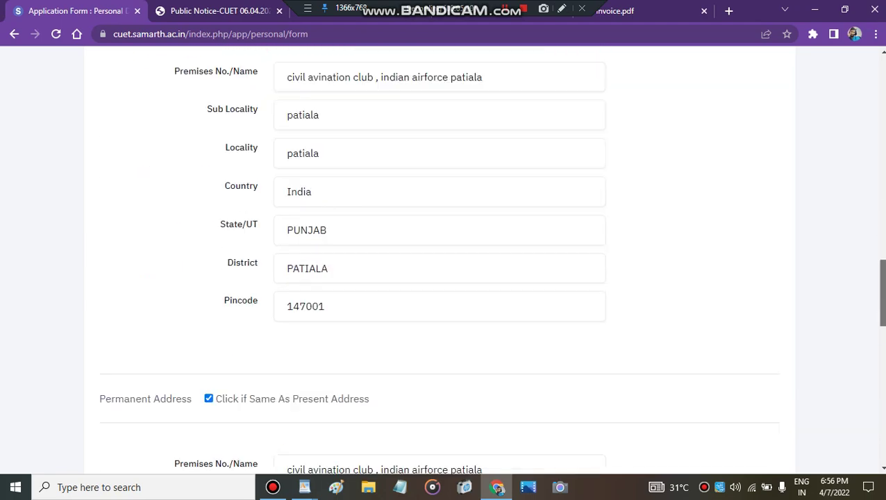
{"action": "scroll", "coordinate": [879, 230], "scroll_direction": "down", "scroll_amount": 3}
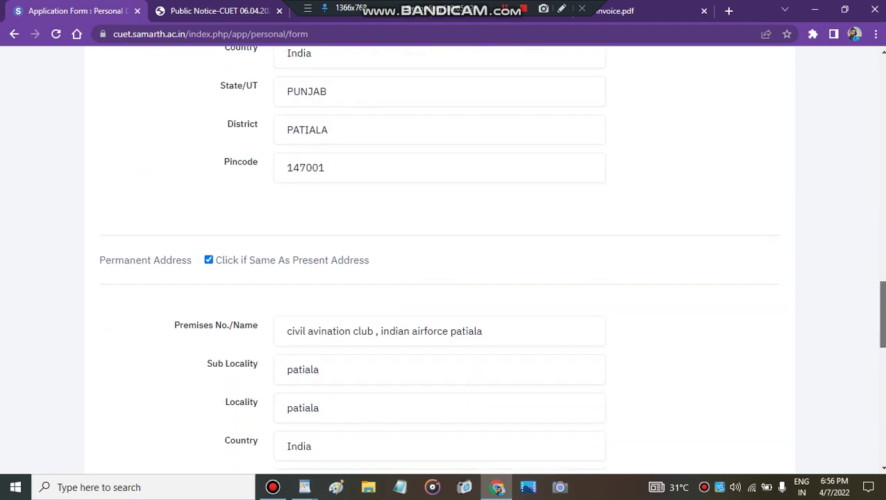
{"action": "scroll", "coordinate": [444, 257], "scroll_direction": "up", "scroll_amount": 8}
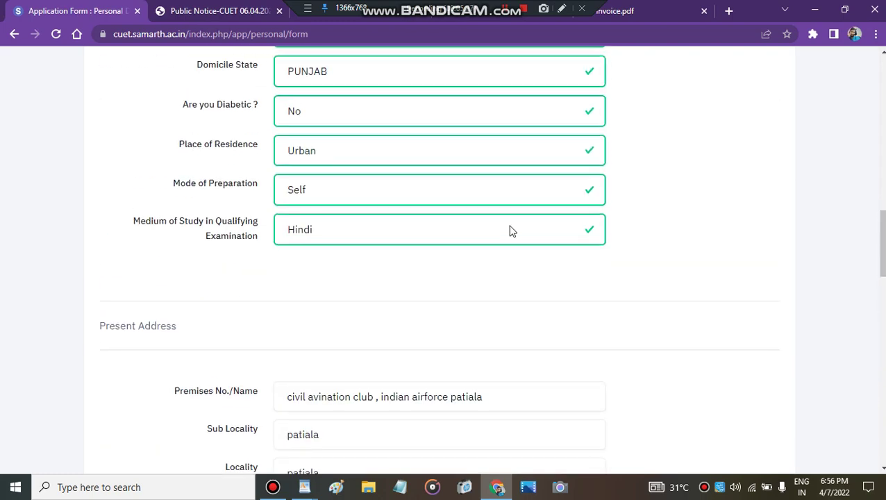
{"action": "left_click", "coordinate": [317, 231]}
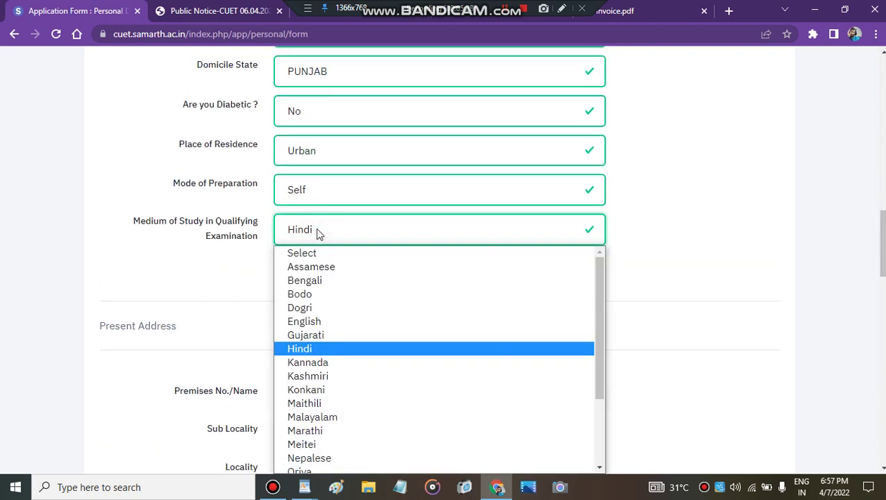
{"action": "left_click", "coordinate": [317, 231]}
{"action": "left_click", "coordinate": [316, 231]}
{"action": "left_click", "coordinate": [316, 230]}
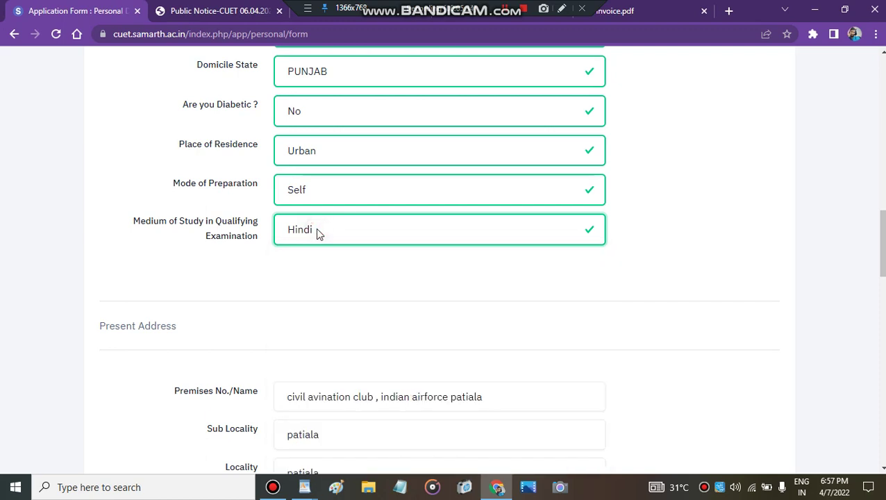
{"action": "left_click", "coordinate": [316, 231]}
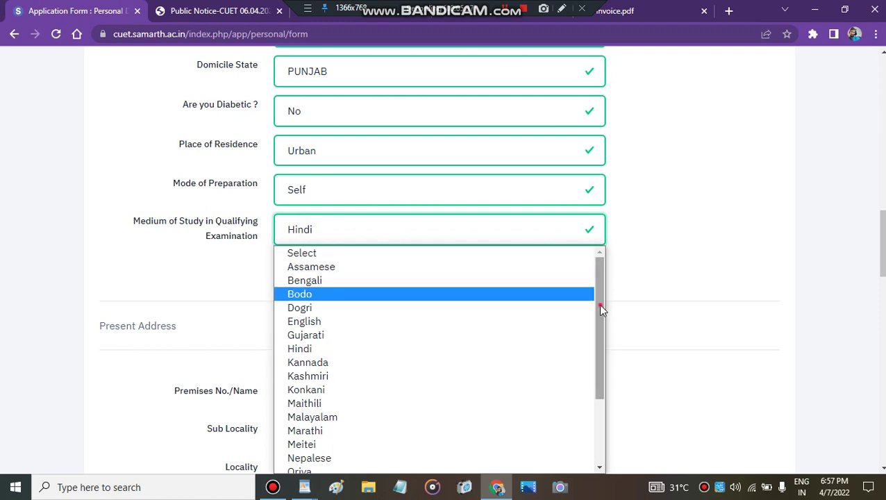
{"action": "mouse_move", "coordinate": [601, 310]}
{"action": "left_mouse_down"}
{"action": "mouse_move", "coordinate": [593, 396]}
{"action": "mouse_move", "coordinate": [599, 307]}
{"action": "left_mouse_up"}
{"action": "left_click", "coordinate": [660, 279]}
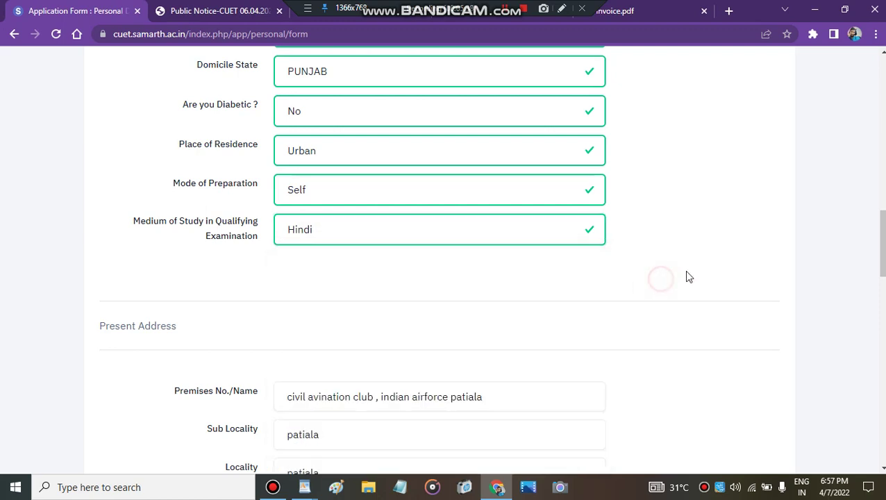
{"action": "scroll", "coordinate": [880, 264], "scroll_direction": "down", "scroll_amount": 9}
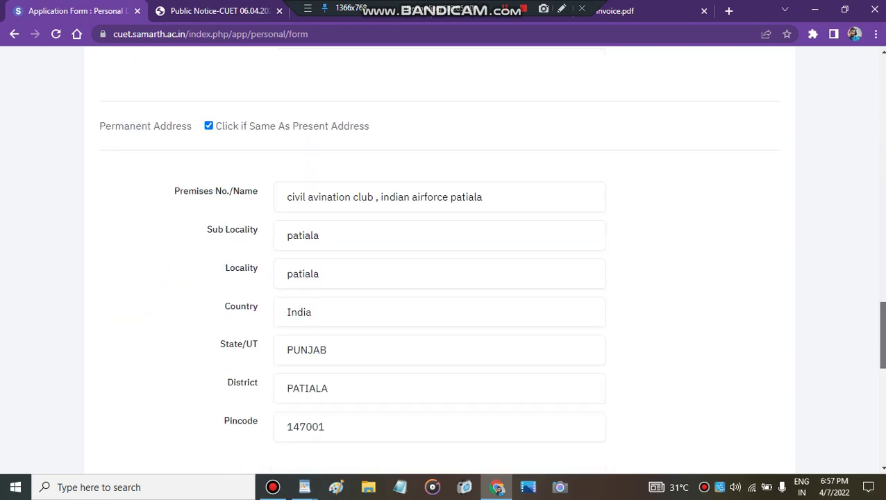
{"action": "scroll", "coordinate": [753, 352], "scroll_direction": "down", "scroll_amount": 6}
{"action": "scroll", "coordinate": [754, 352], "scroll_direction": "up", "scroll_amount": 1}
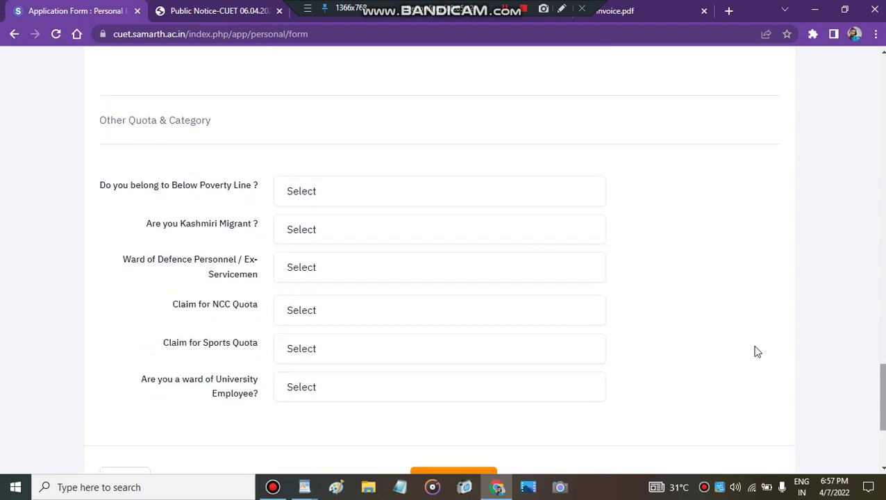
Step: Answer Yes to Below Poverty Line and No to Kashmiri Migrant, Defence, NCC, Sports and University Employee
{"action": "left_click", "coordinate": [351, 186]}
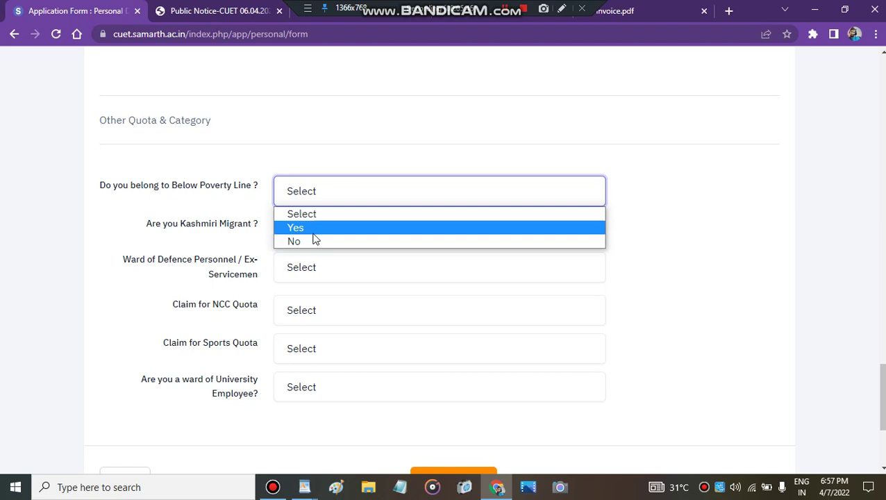
{"action": "left_click", "coordinate": [313, 230]}
{"action": "left_click", "coordinate": [312, 232]}
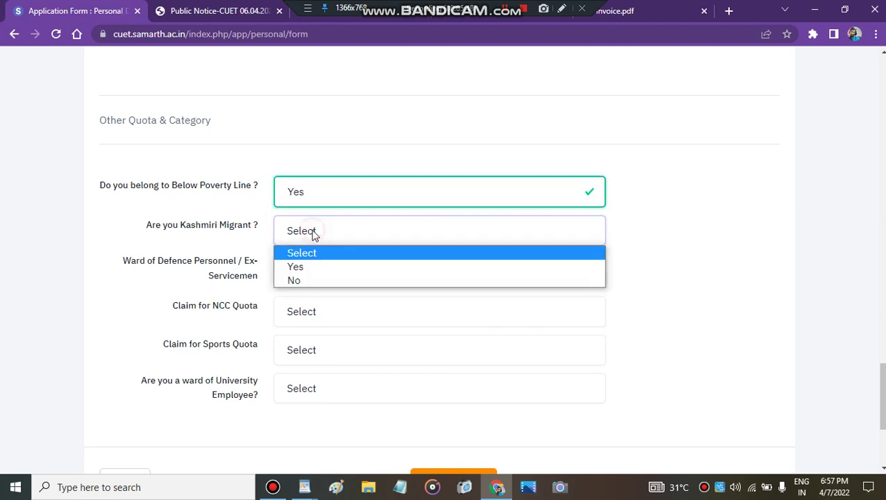
{"action": "left_click", "coordinate": [300, 281]}
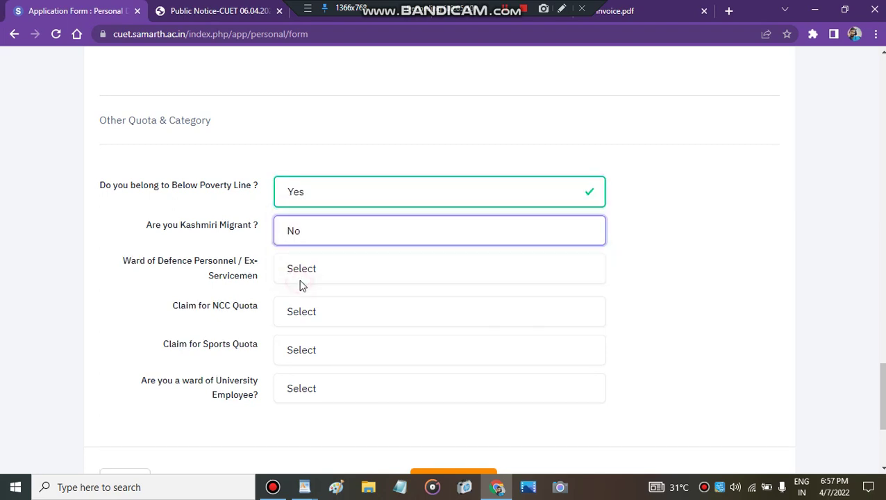
{"action": "left_click", "coordinate": [321, 268]}
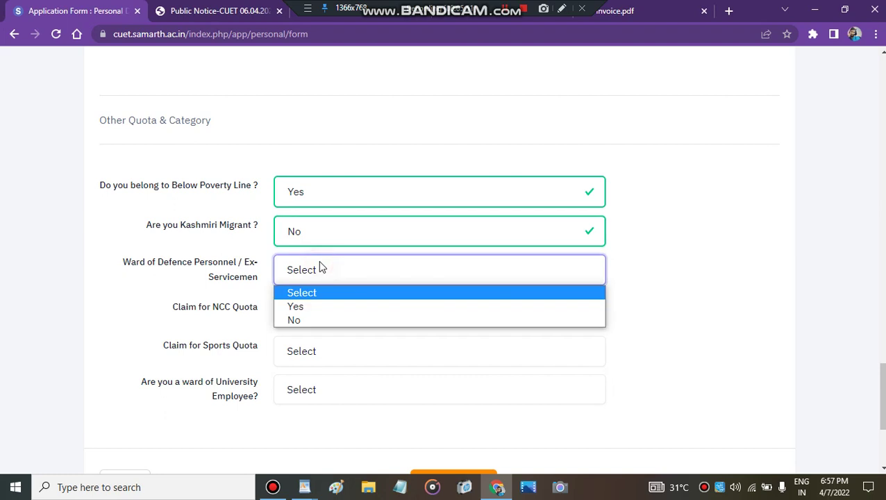
{"action": "left_click", "coordinate": [303, 320]}
{"action": "left_click", "coordinate": [324, 315]}
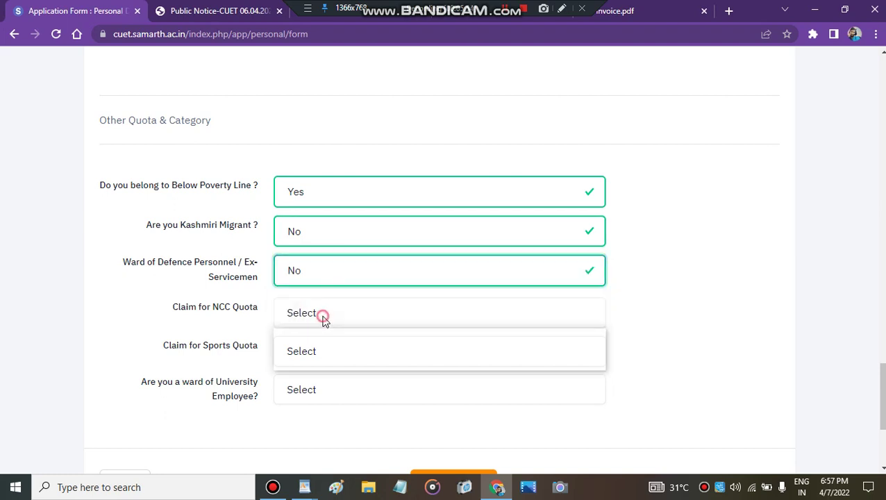
{"action": "left_click", "coordinate": [312, 364]}
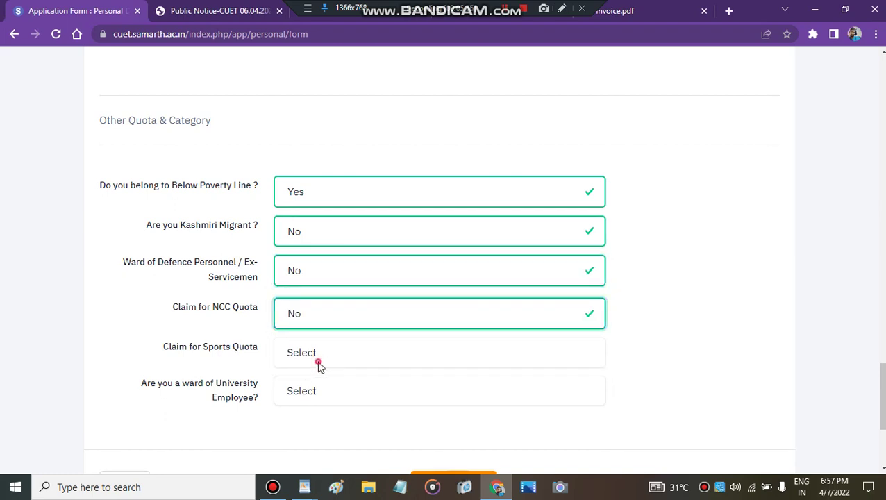
{"action": "left_click", "coordinate": [317, 360]}
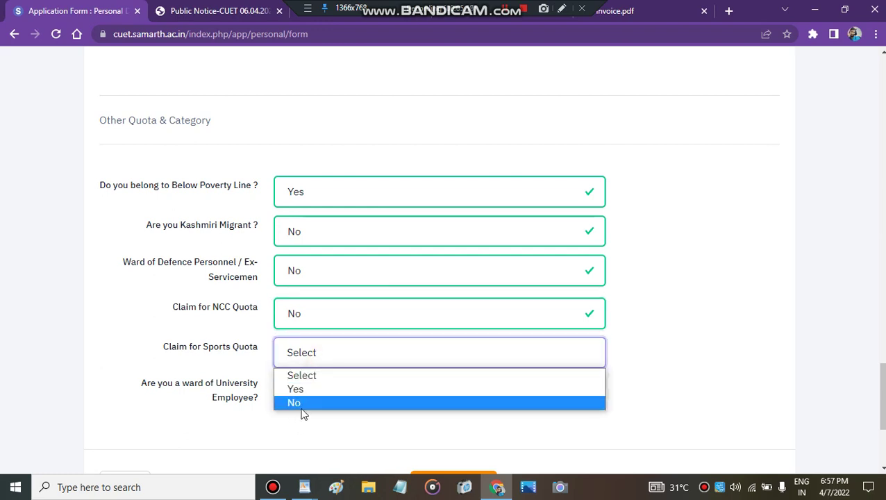
{"action": "left_click", "coordinate": [304, 404]}
{"action": "left_click", "coordinate": [326, 396]}
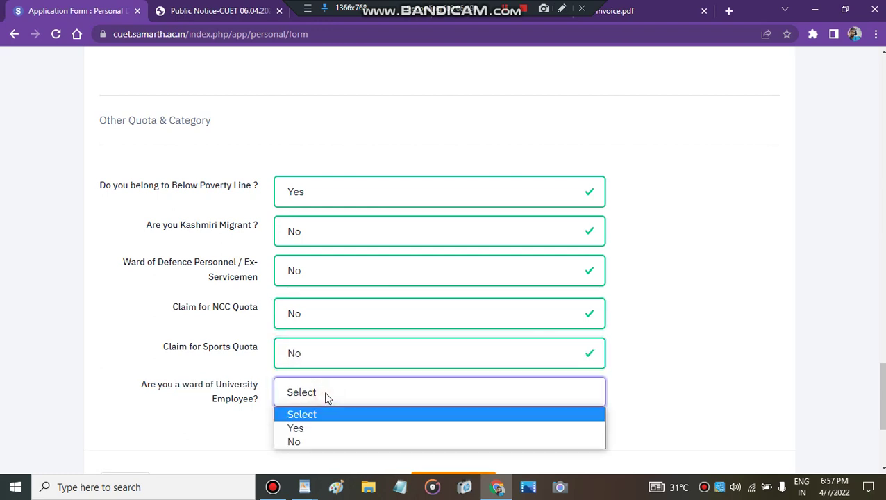
{"action": "left_click", "coordinate": [317, 442]}
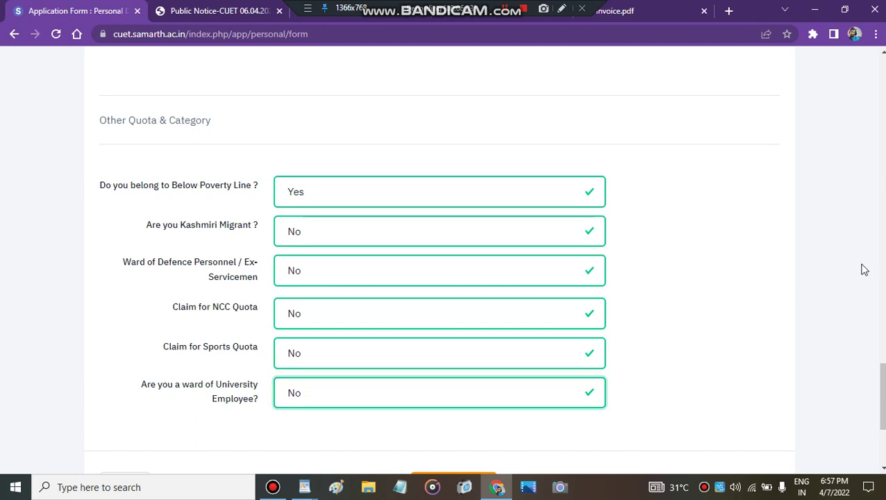
Step: Save the personal details and continue to the Educational Details section
{"action": "scroll", "coordinate": [437, 304], "scroll_direction": "down", "scroll_amount": 3}
{"action": "left_click", "coordinate": [448, 325]}
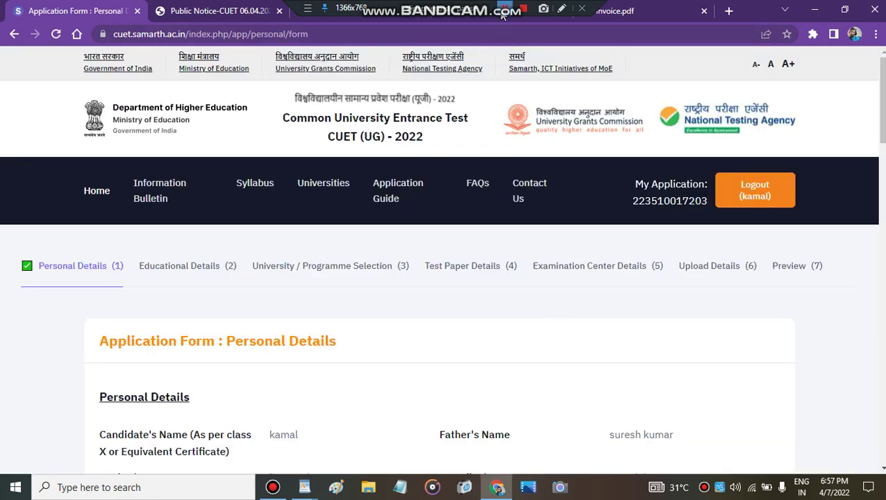
{"action": "scroll", "coordinate": [610, 203], "scroll_direction": "down", "scroll_amount": 15}
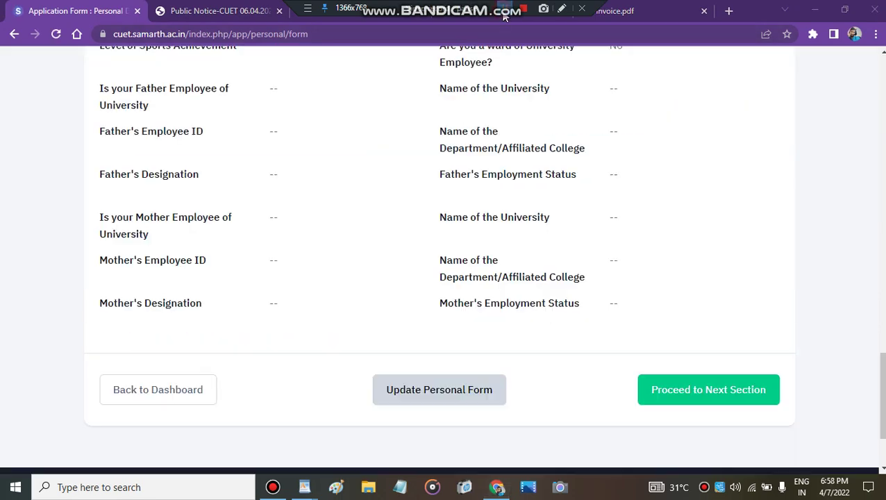
{"action": "left_click", "coordinate": [695, 388]}
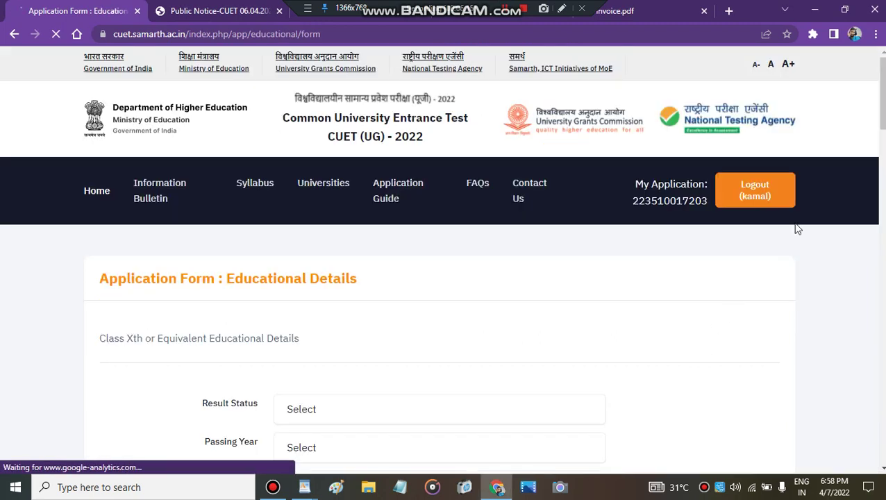
Step: Set Class X to Passed in 2018, 10th or Equivalent, Rural schooling, Private Unaided school
{"action": "scroll", "coordinate": [443, 278], "scroll_direction": "down", "scroll_amount": 3}
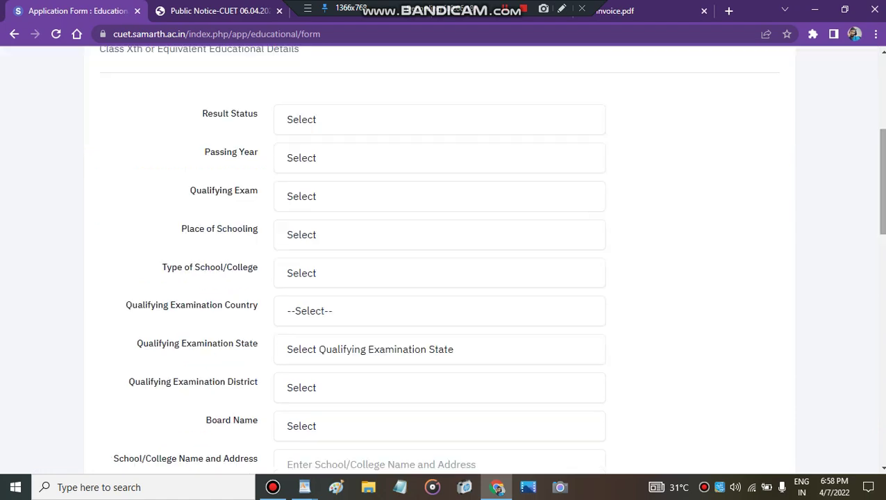
{"action": "scroll", "coordinate": [652, 96], "scroll_direction": "down", "scroll_amount": 2}
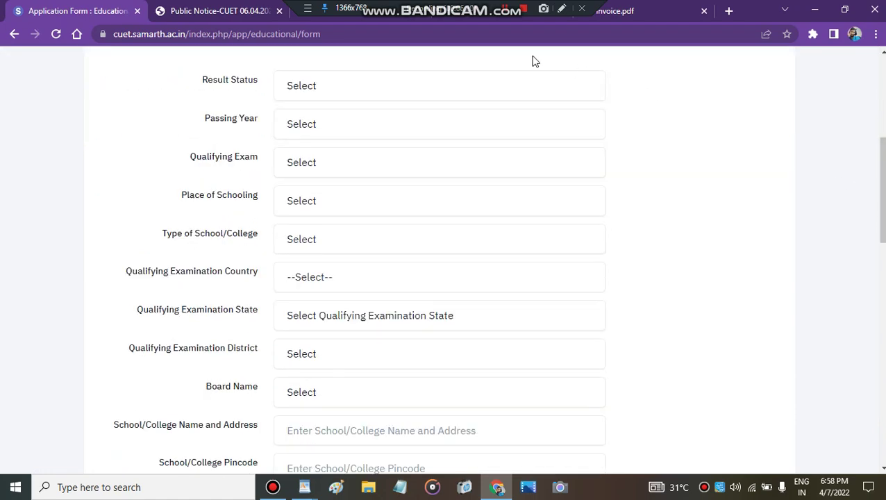
{"action": "scroll", "coordinate": [385, 260], "scroll_direction": "up", "scroll_amount": 3}
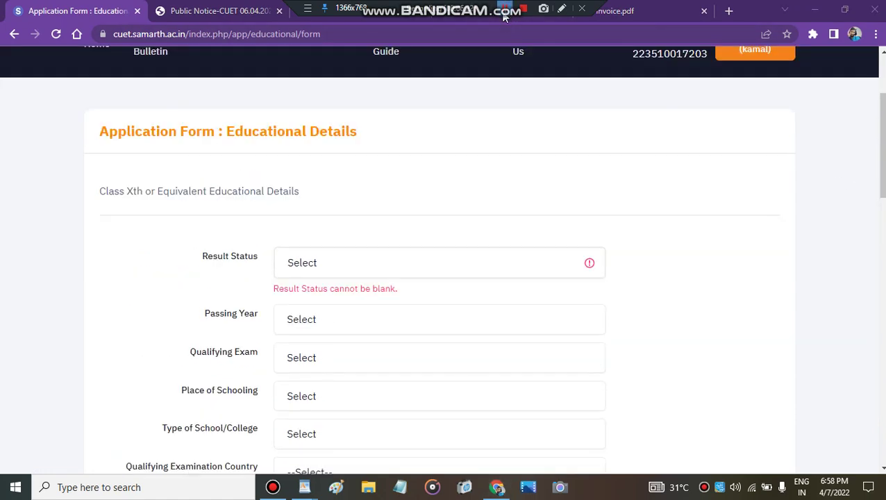
{"action": "left_click", "coordinate": [365, 264]}
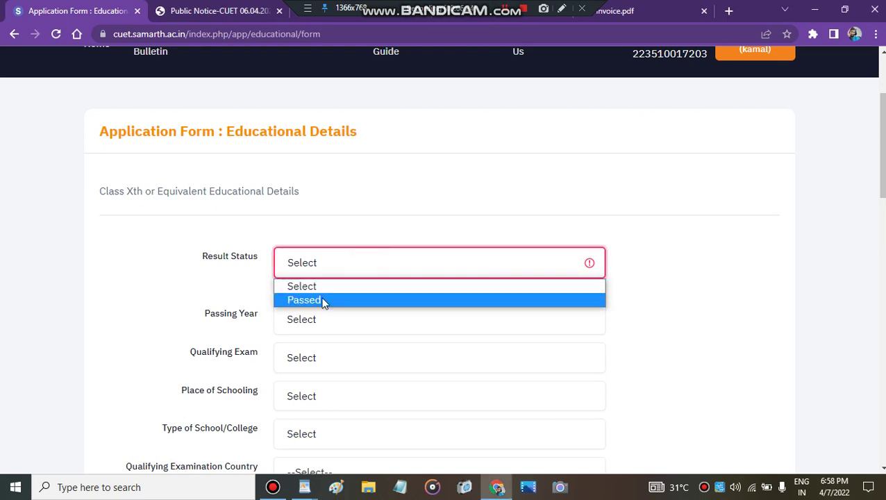
{"action": "left_click", "coordinate": [325, 301]}
{"action": "left_click", "coordinate": [323, 303]}
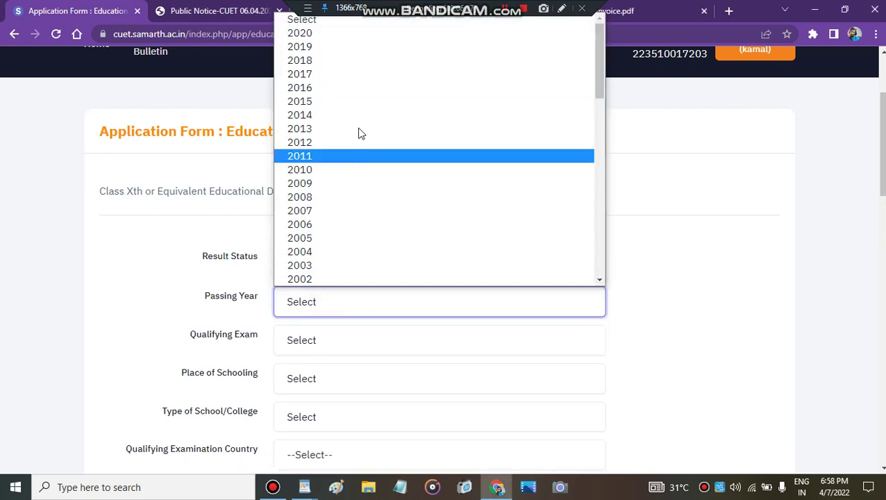
{"action": "left_click", "coordinate": [325, 63]}
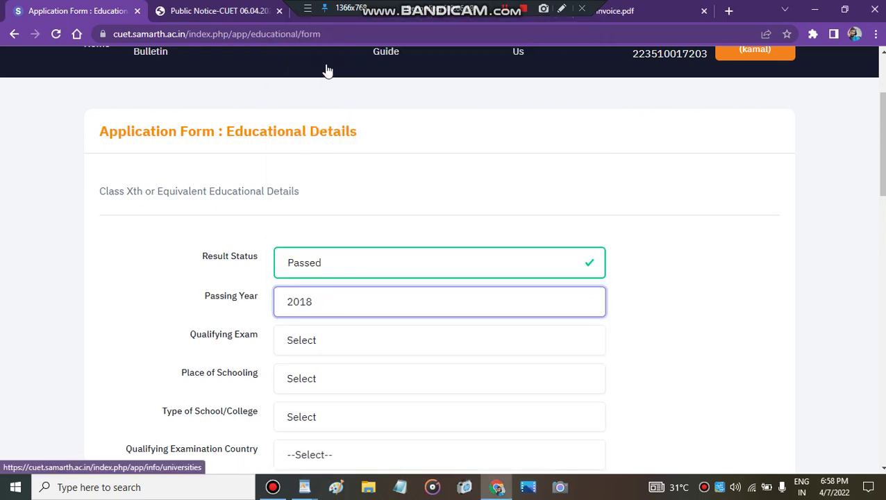
{"action": "left_click", "coordinate": [309, 349]}
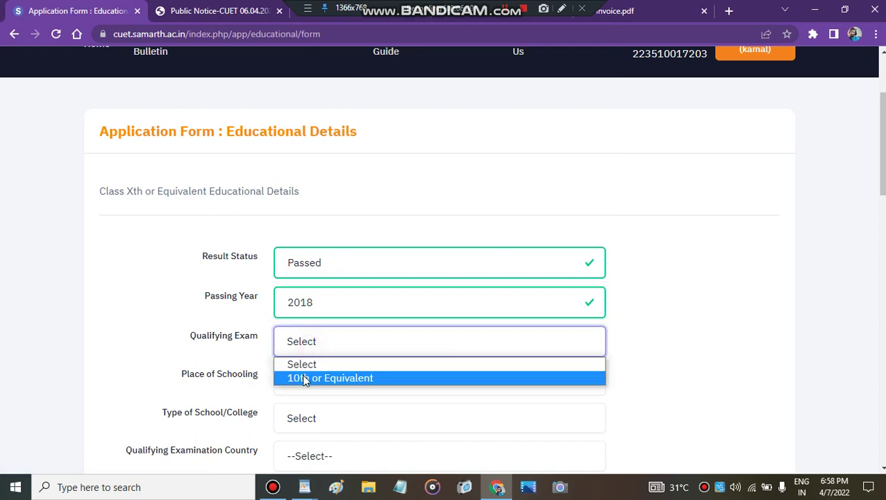
{"action": "left_click", "coordinate": [306, 379]}
{"action": "left_click", "coordinate": [303, 380]}
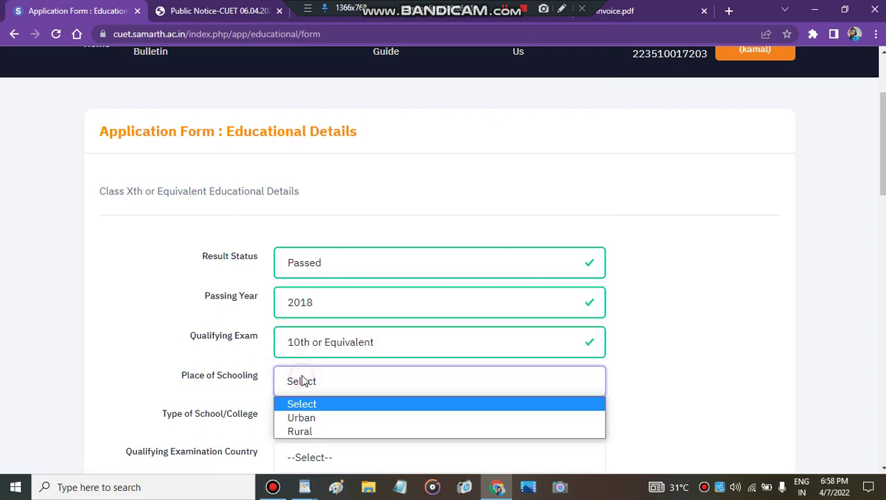
{"action": "left_click", "coordinate": [303, 434]}
{"action": "left_click", "coordinate": [340, 423]}
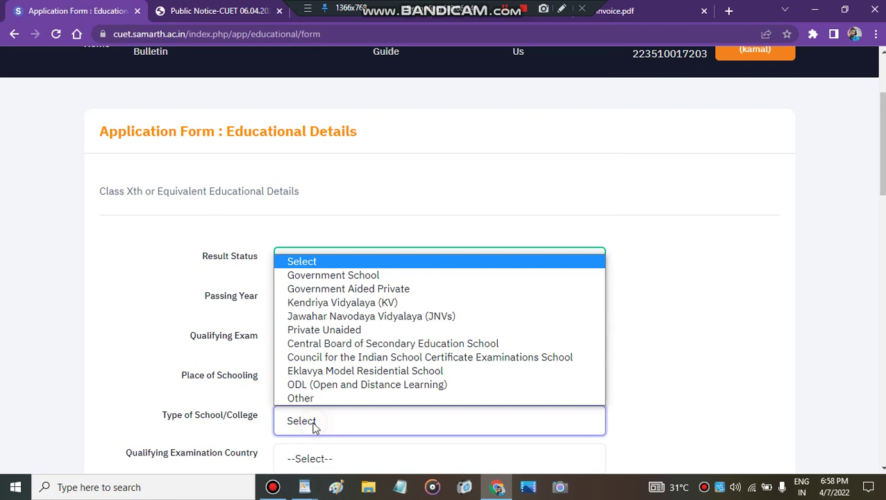
{"action": "left_click", "coordinate": [348, 331]}
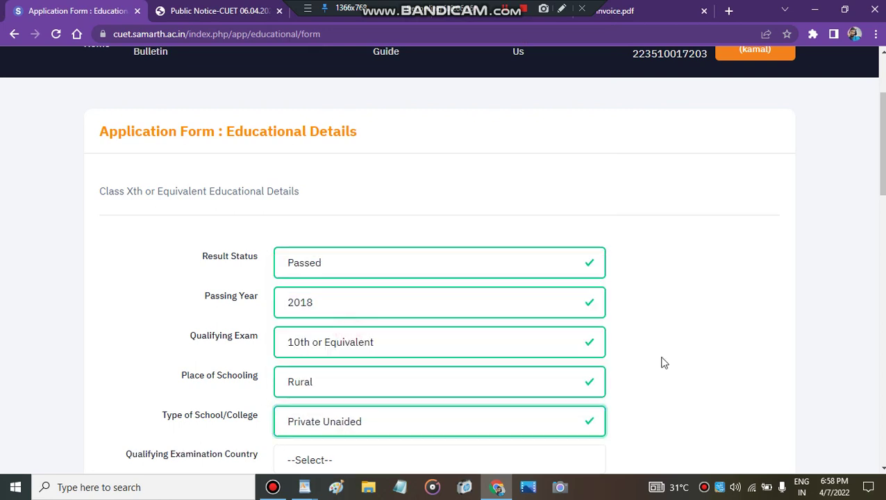
Step: Set the Class X examination country to India and the state to RAJASTHAN, replacing PUNJAB
{"action": "scroll", "coordinate": [381, 246], "scroll_direction": "down", "scroll_amount": 3}
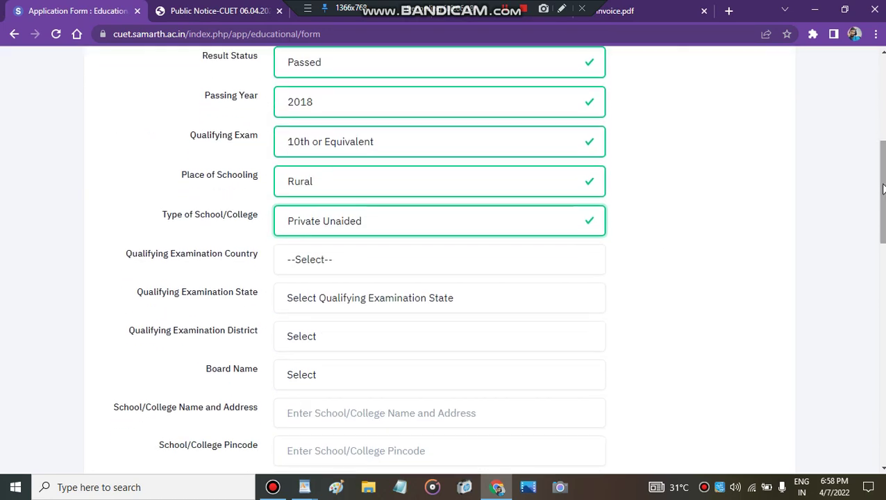
{"action": "left_click", "coordinate": [338, 262]}
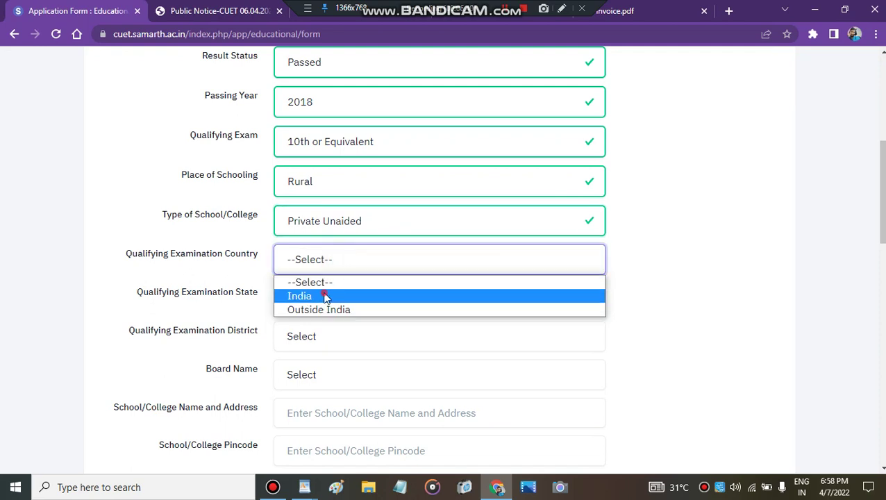
{"action": "left_click", "coordinate": [325, 295]}
{"action": "left_click", "coordinate": [324, 298]}
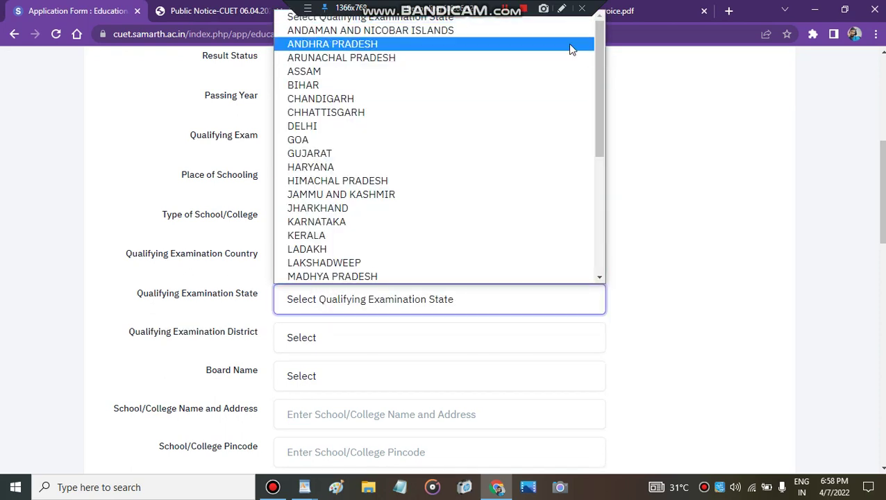
{"action": "left_click_drag", "start_coordinate": [603, 75], "coordinate": [594, 145]}
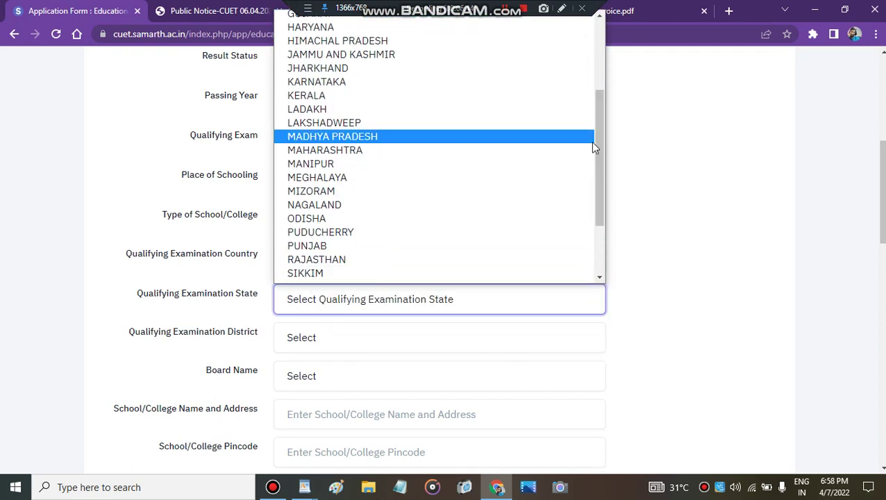
{"action": "left_click", "coordinate": [353, 246]}
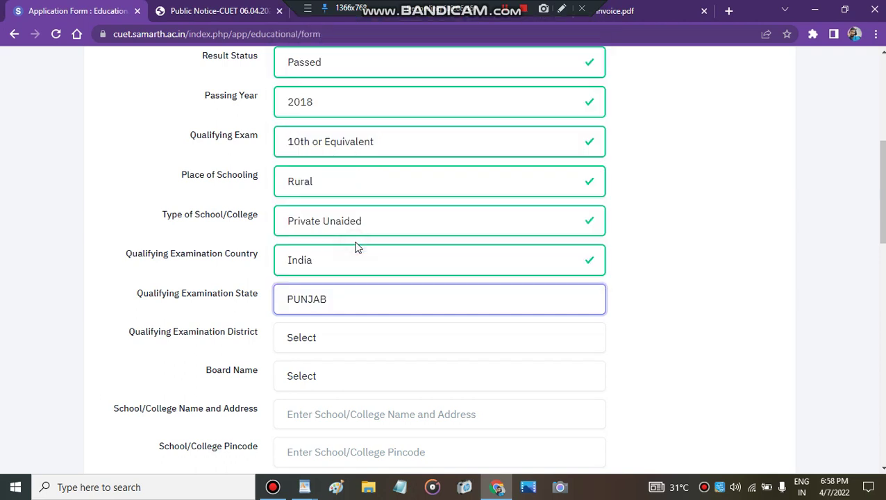
{"action": "left_click", "coordinate": [331, 339]}
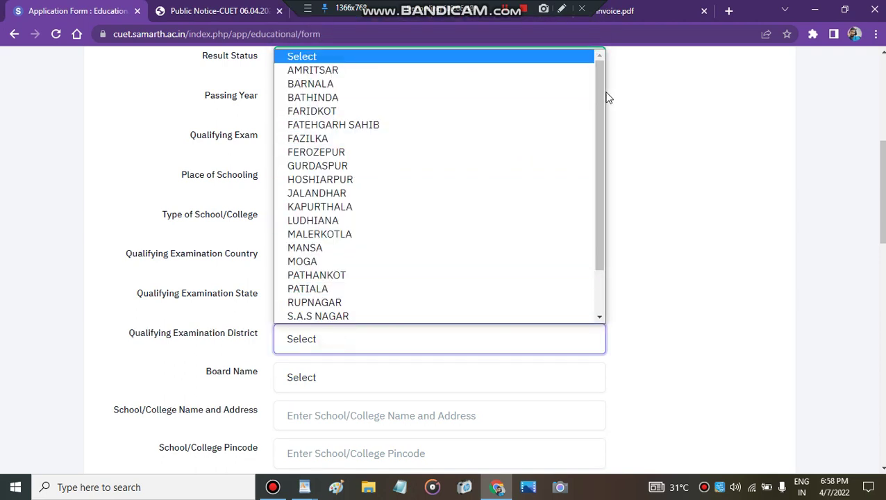
{"action": "left_click", "coordinate": [638, 113]}
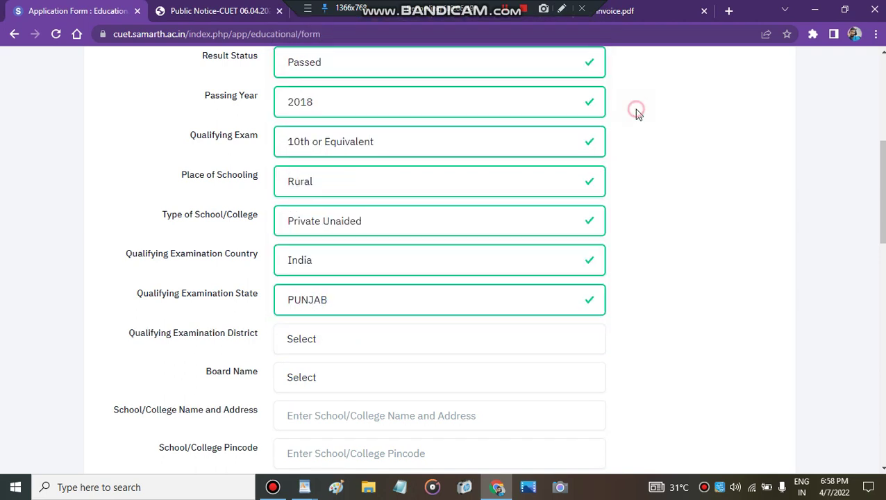
{"action": "left_click", "coordinate": [339, 295]}
{"action": "left_click", "coordinate": [599, 116]}
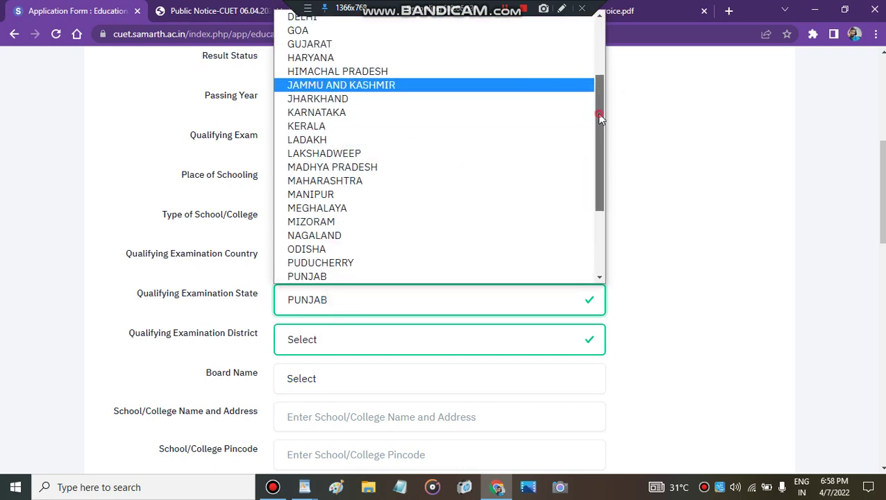
{"action": "left_click_drag", "start_coordinate": [599, 118], "coordinate": [596, 162]}
{"action": "left_click", "coordinate": [370, 200]}
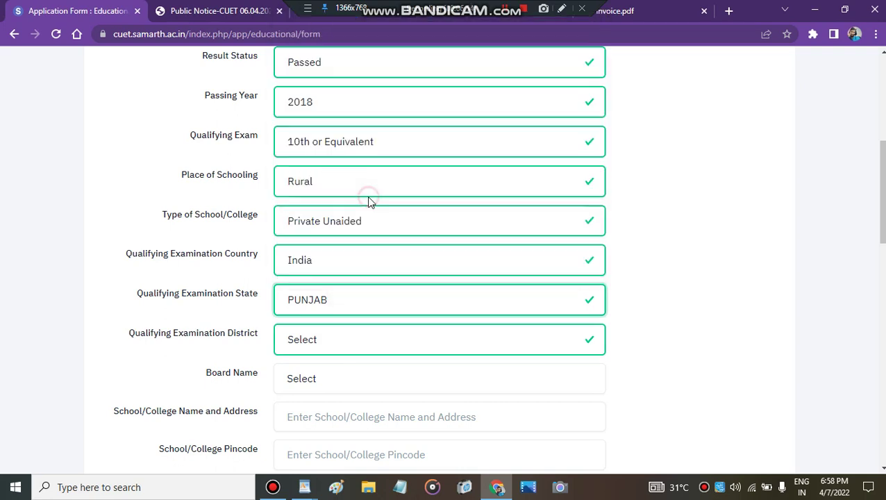
Step: Pick SIKAR as the Class X examination district and open the Board Name list
{"action": "left_click", "coordinate": [338, 355]}
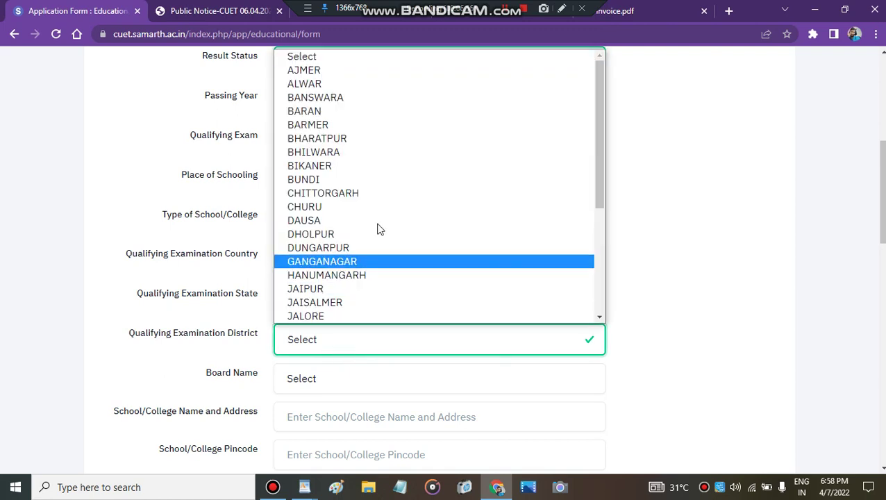
{"action": "left_click_drag", "start_coordinate": [594, 124], "coordinate": [593, 168]}
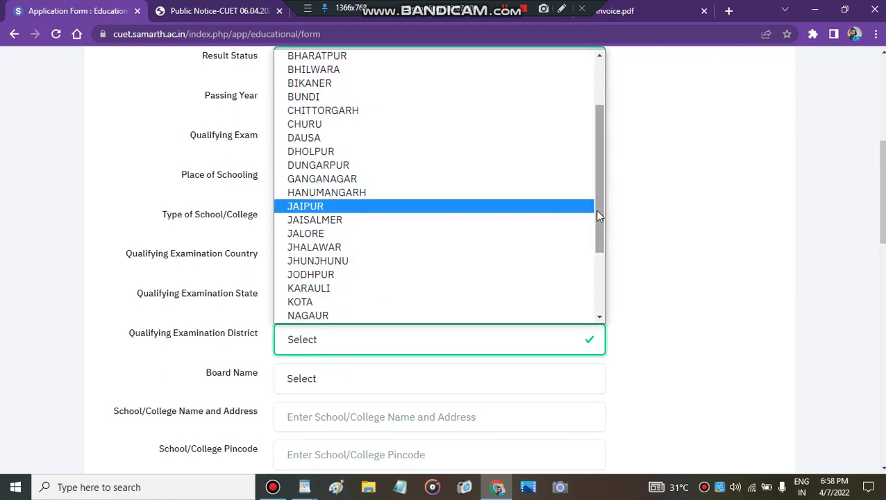
{"action": "left_click_drag", "start_coordinate": [597, 213], "coordinate": [597, 257]}
{"action": "left_click", "coordinate": [371, 303]}
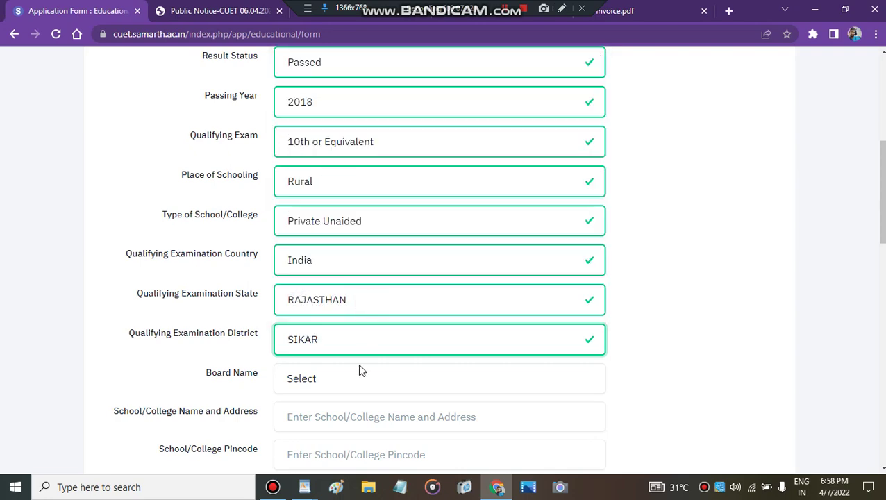
{"action": "left_click", "coordinate": [352, 379]}
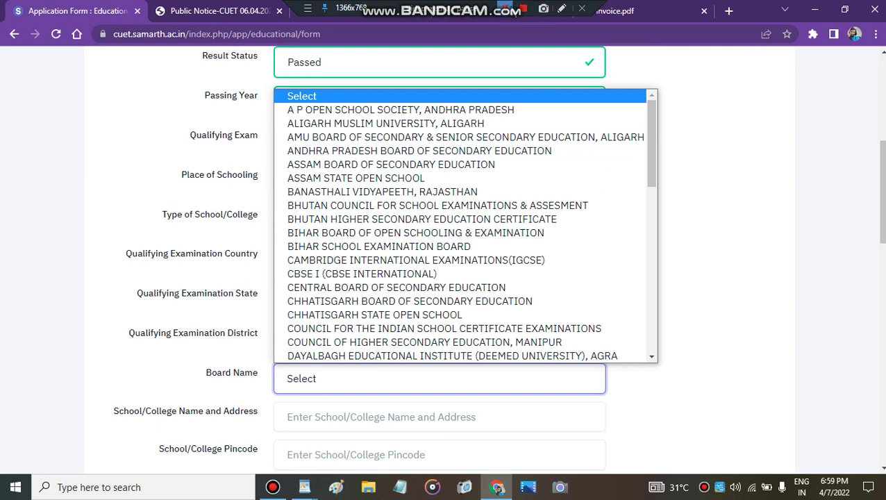
{"action": "scroll", "coordinate": [494, 16], "scroll_direction": "up", "scroll_amount": 5}
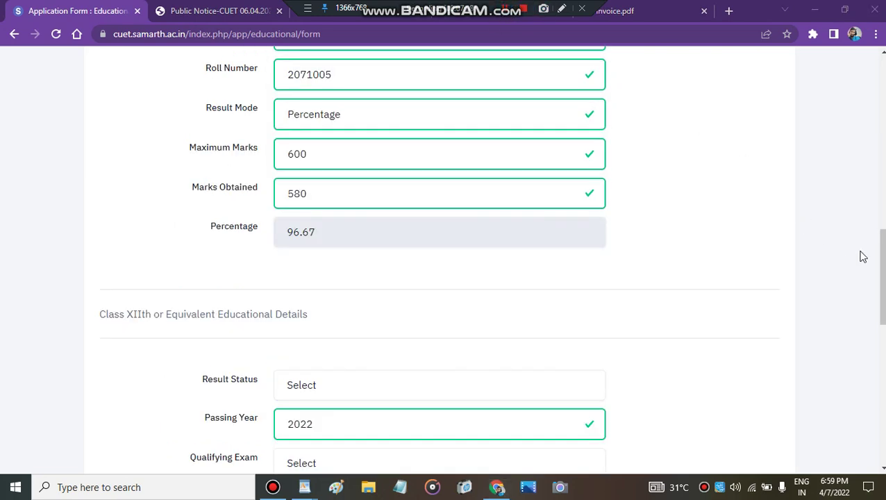
Step: Set the Class XII result status to Appearing and the qualifying exam to 12th or Equivalent
{"action": "left_click_drag", "start_coordinate": [880, 258], "coordinate": [881, 289]}
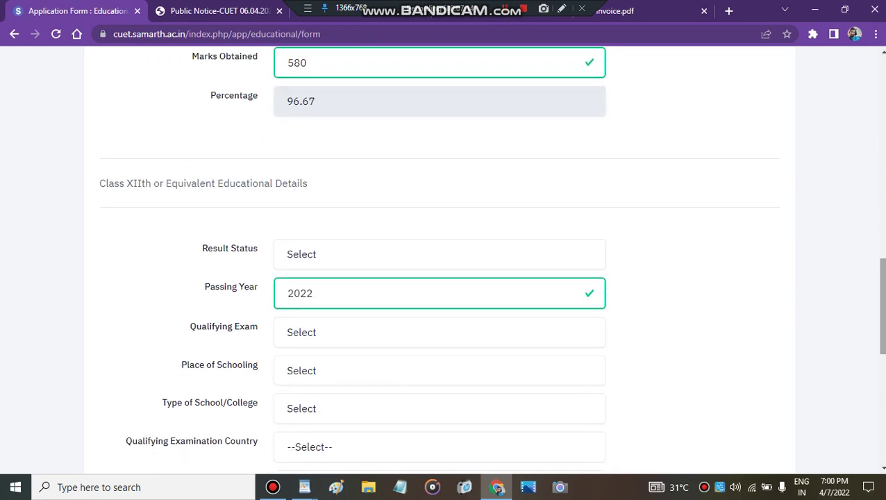
{"action": "left_click", "coordinate": [354, 257]}
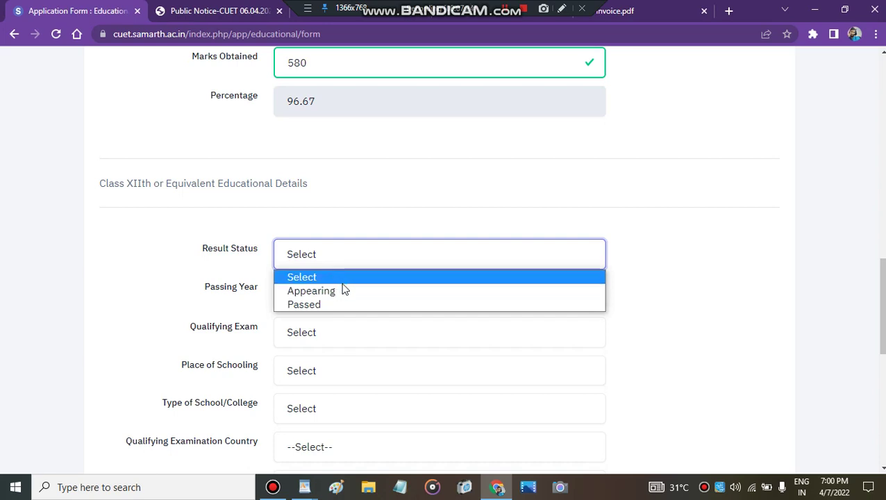
{"action": "left_click", "coordinate": [306, 306]}
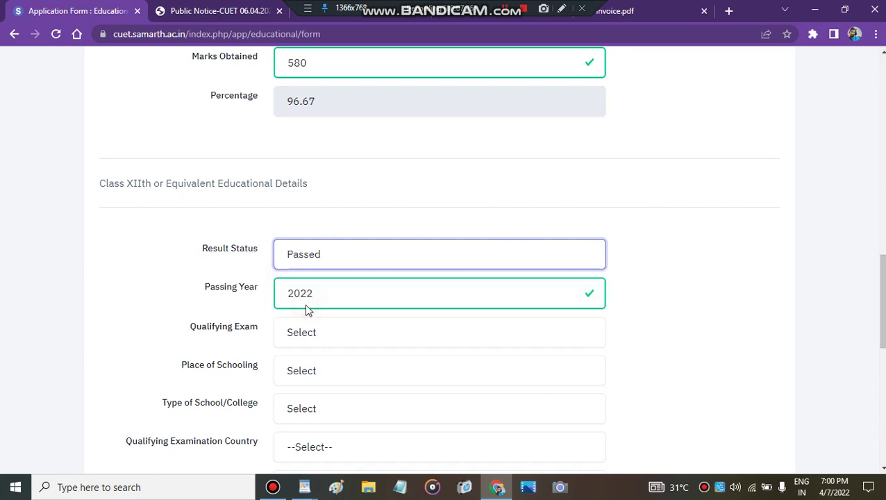
{"action": "left_click", "coordinate": [349, 261]}
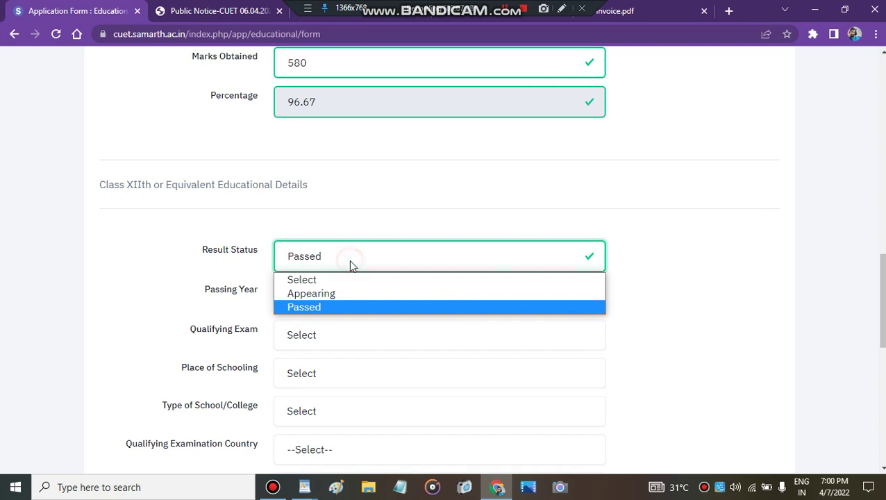
{"action": "left_click", "coordinate": [336, 295]}
{"action": "left_click", "coordinate": [327, 345]}
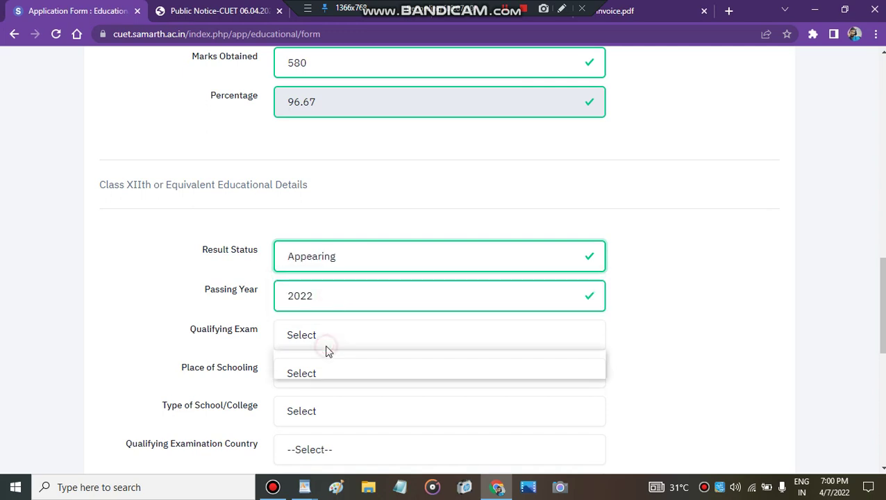
{"action": "left_click", "coordinate": [317, 368]}
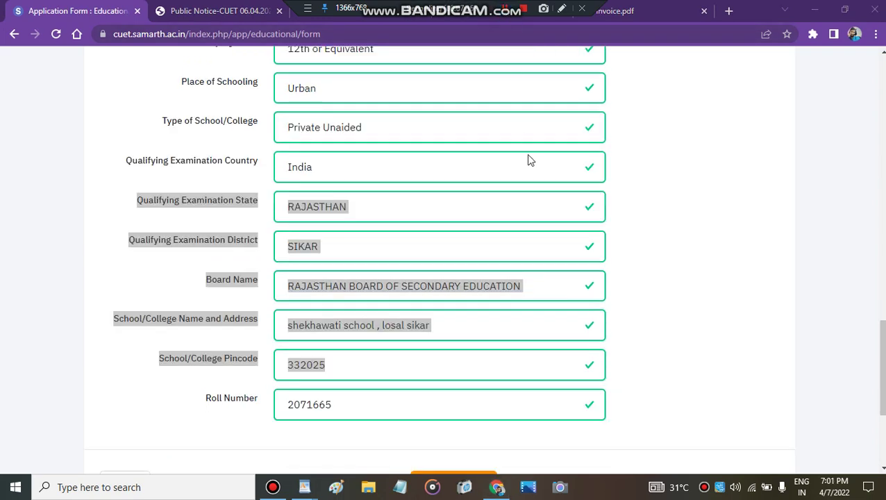
{"action": "left_click", "coordinate": [700, 179]}
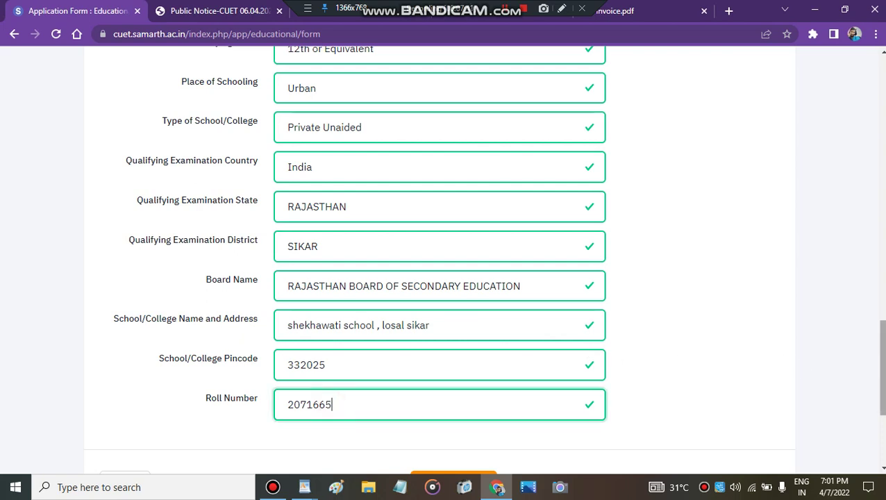
{"action": "scroll", "coordinate": [879, 368], "scroll_direction": "down", "scroll_amount": 1}
{"action": "scroll", "coordinate": [880, 368], "scroll_direction": "down", "scroll_amount": 2}
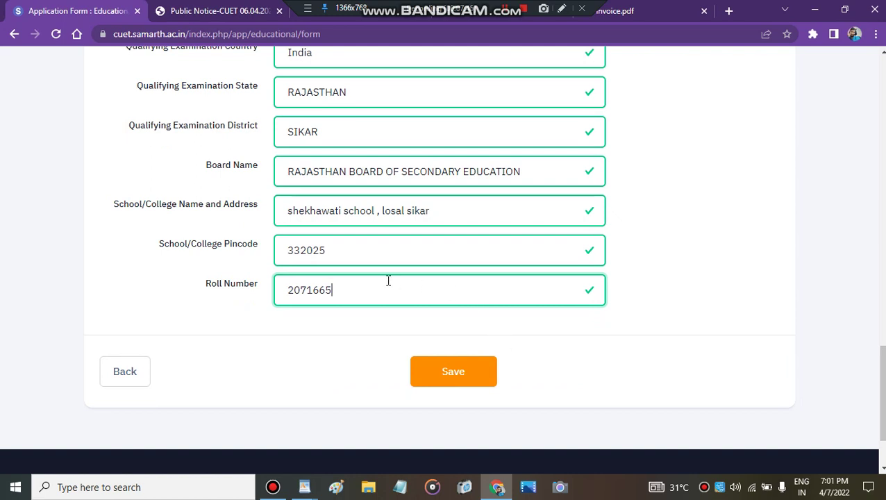
Step: Save the Class X and XII entries and go on to University / Programme Selection
{"action": "left_click", "coordinate": [449, 387]}
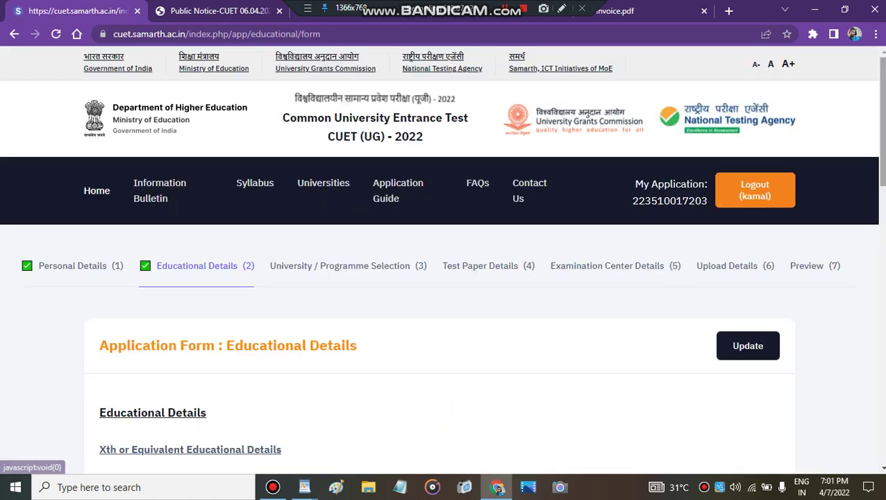
{"action": "scroll", "coordinate": [838, 189], "scroll_direction": "down", "scroll_amount": 5}
{"action": "scroll", "coordinate": [445, 255], "scroll_direction": "down", "scroll_amount": 8}
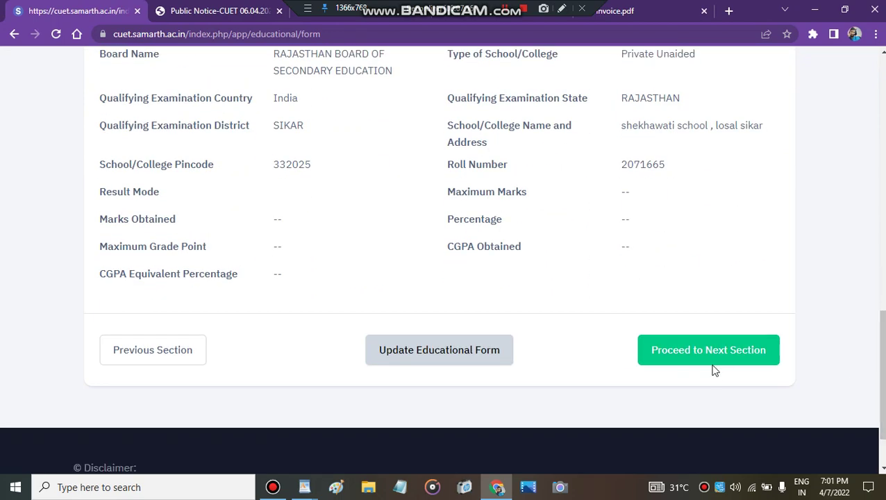
{"action": "left_click", "coordinate": [706, 364]}
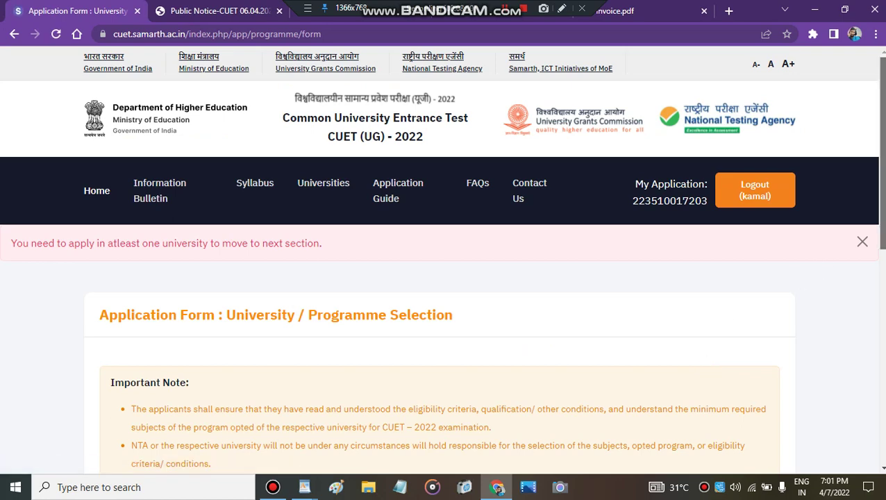
Step: Select UNIVERSITY OF DELHI from the university list
{"action": "scroll", "coordinate": [855, 237], "scroll_direction": "down", "scroll_amount": 2}
{"action": "scroll", "coordinate": [277, 294], "scroll_direction": "down", "scroll_amount": 2}
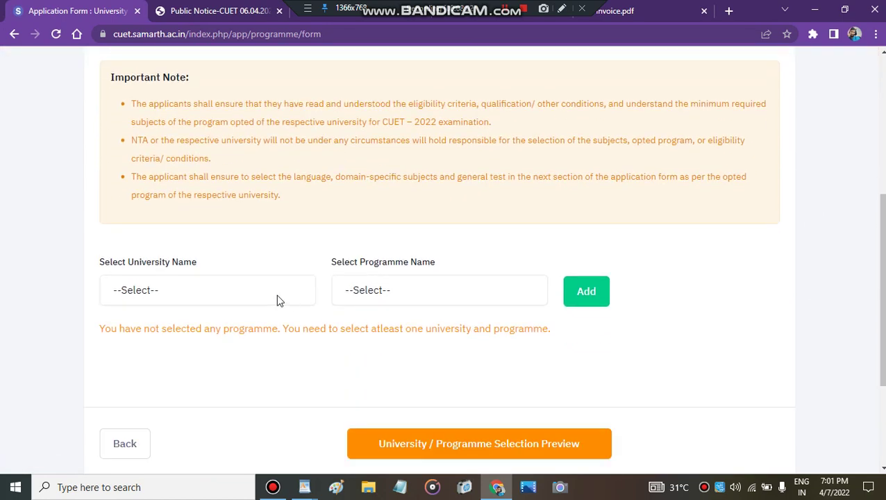
{"action": "left_click", "coordinate": [276, 300]}
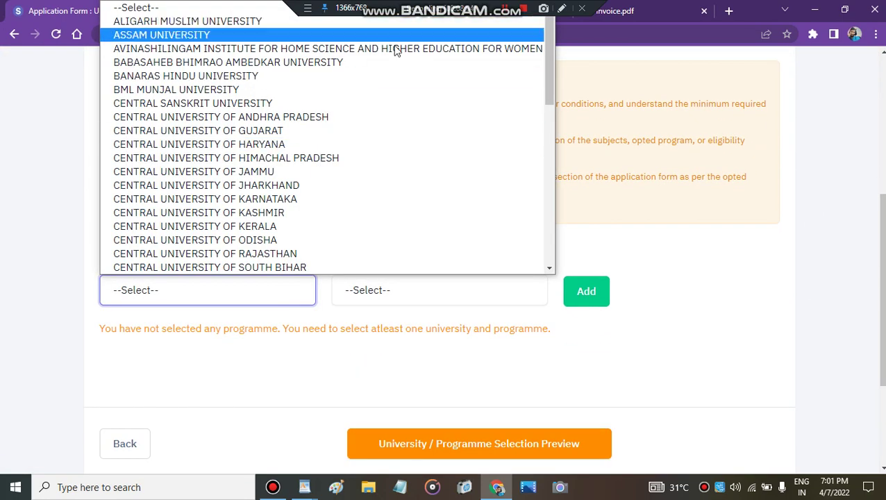
{"action": "left_click_drag", "start_coordinate": [548, 89], "coordinate": [544, 194]}
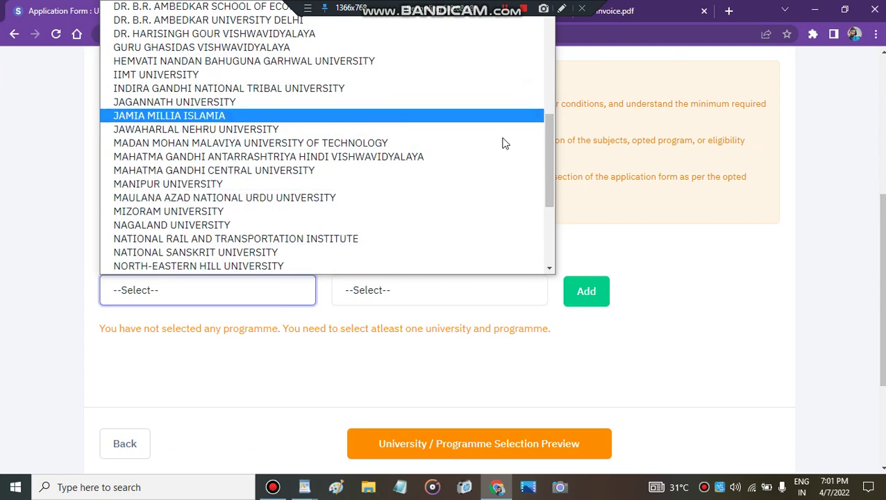
{"action": "scroll", "coordinate": [551, 218], "scroll_direction": "down", "scroll_amount": 3}
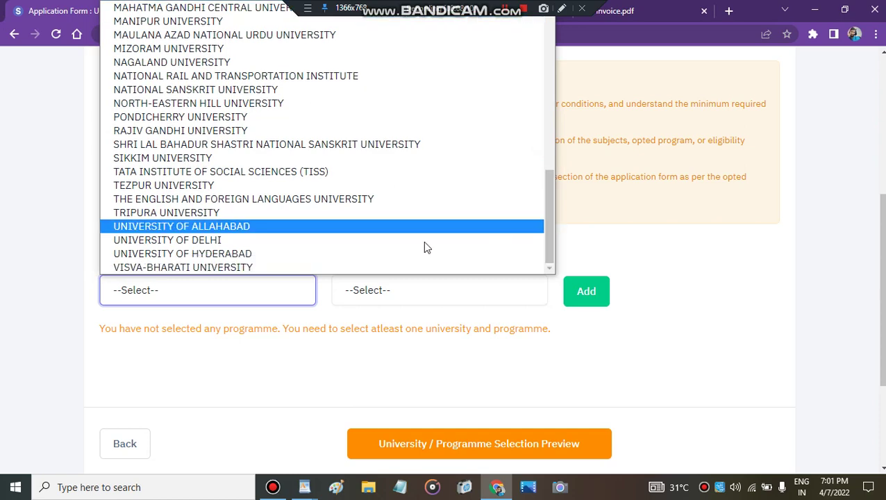
{"action": "left_click", "coordinate": [226, 239]}
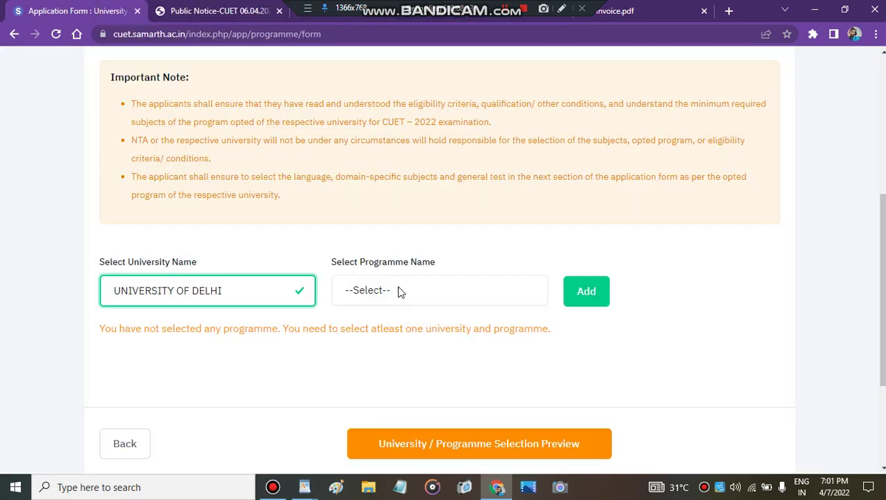
Step: Scroll through the University of Delhi programme list
{"action": "left_click", "coordinate": [400, 292]}
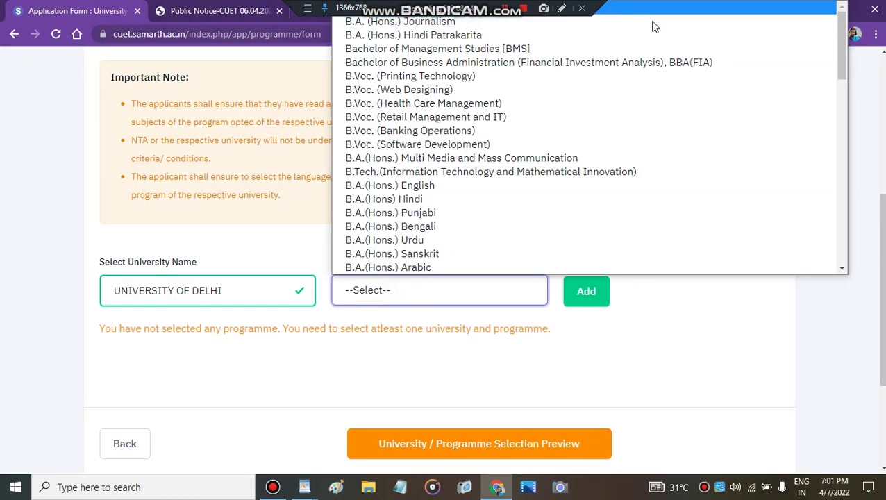
{"action": "left_click_drag", "start_coordinate": [840, 70], "coordinate": [841, 172]}
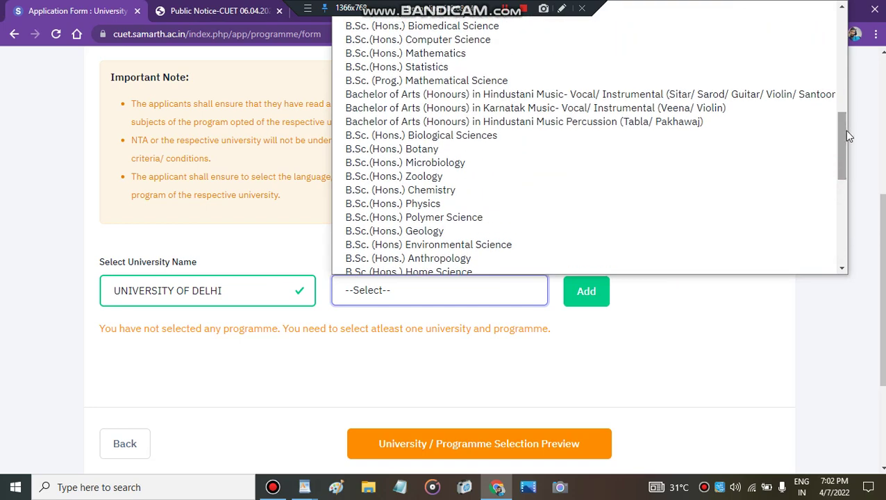
{"action": "left_click_drag", "start_coordinate": [847, 118], "coordinate": [838, 88]}
{"action": "left_click", "coordinate": [846, 68]}
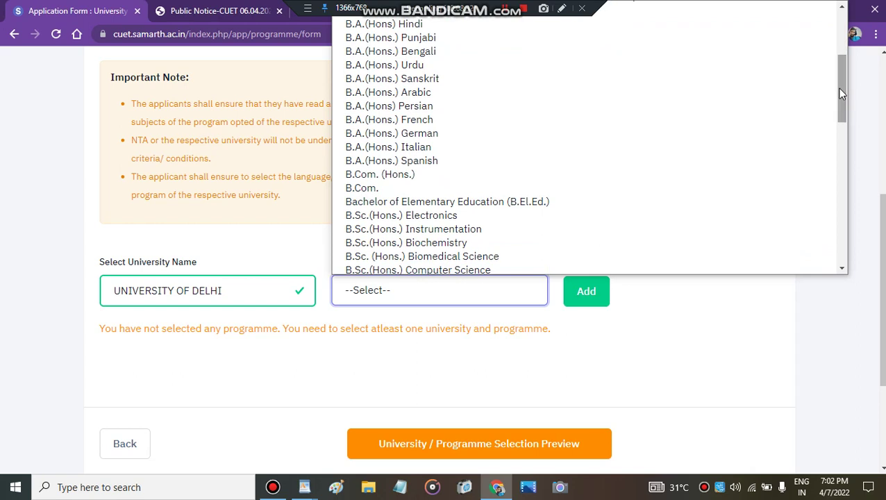